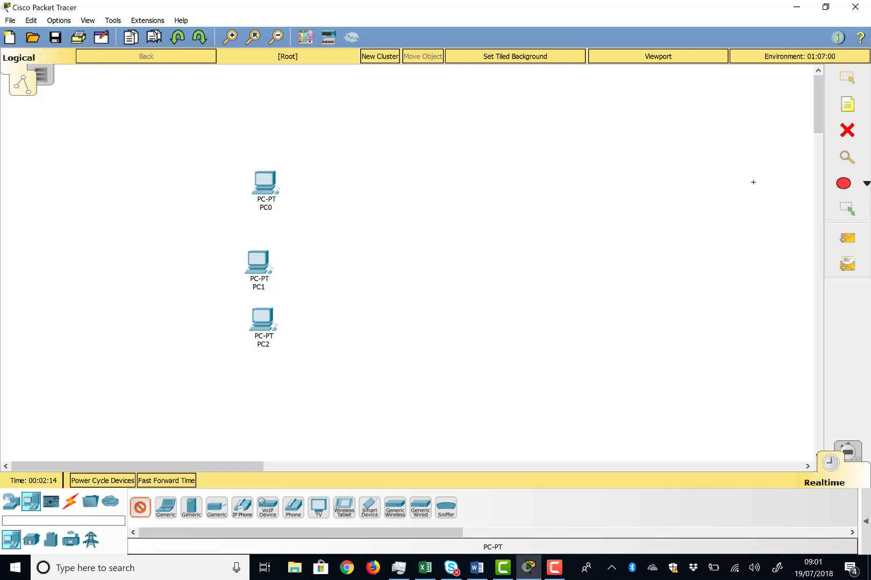
- Delete PC1 and PC2 from the workspace, keeping only PC0
{"action": "left_click", "coordinate": [847, 130]}
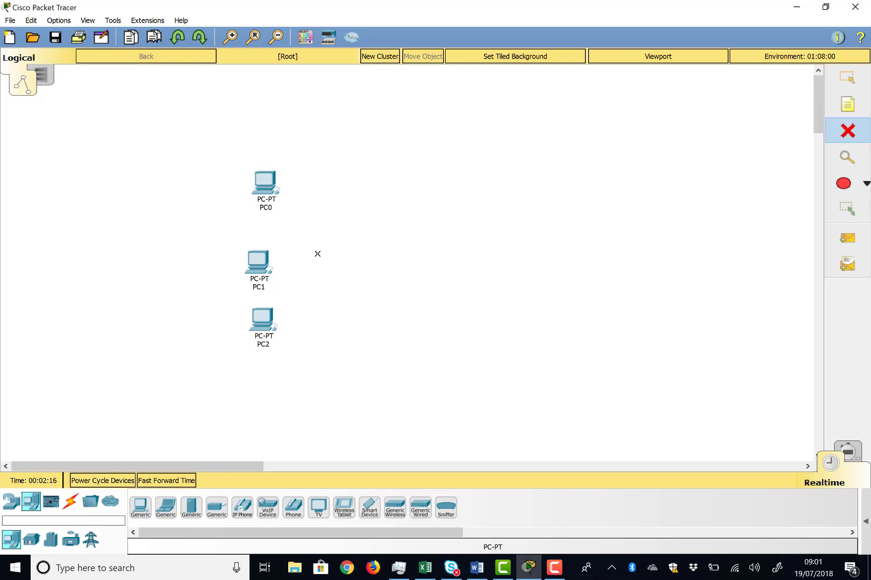
{"action": "left_click", "coordinate": [265, 263]}
{"action": "left_click", "coordinate": [265, 324]}
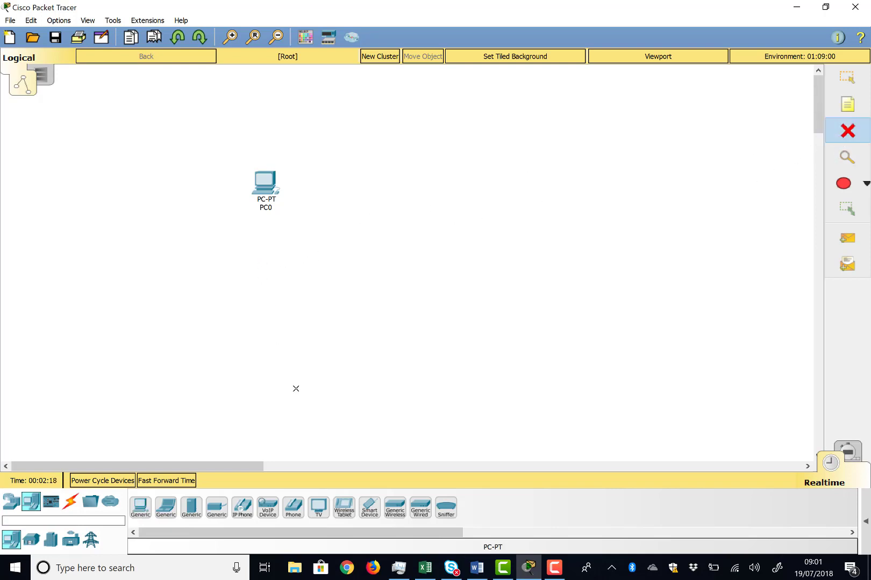
{"action": "left_click", "coordinate": [847, 76]}
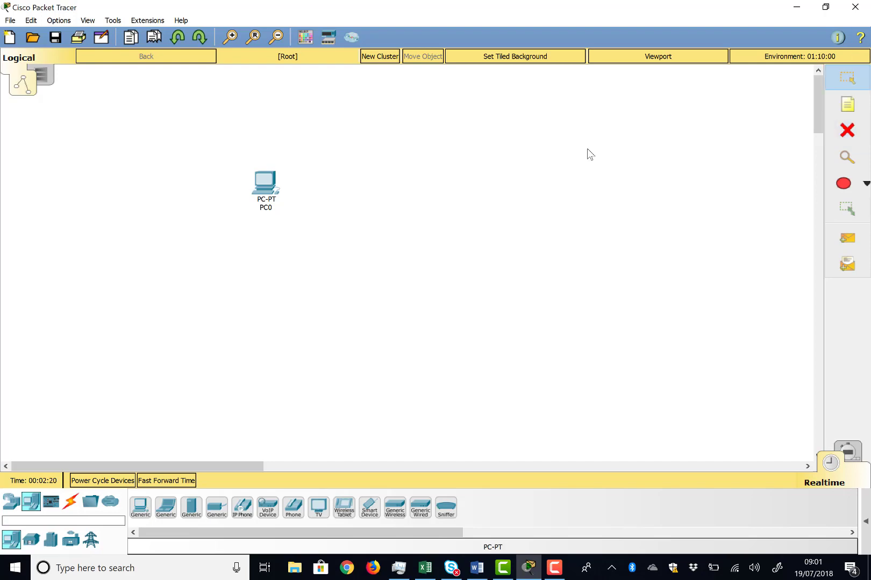
- Set the IP configuration of PC0's FastEthernet0 interface to DHCP and close the device window
{"action": "left_click", "coordinate": [267, 181]}
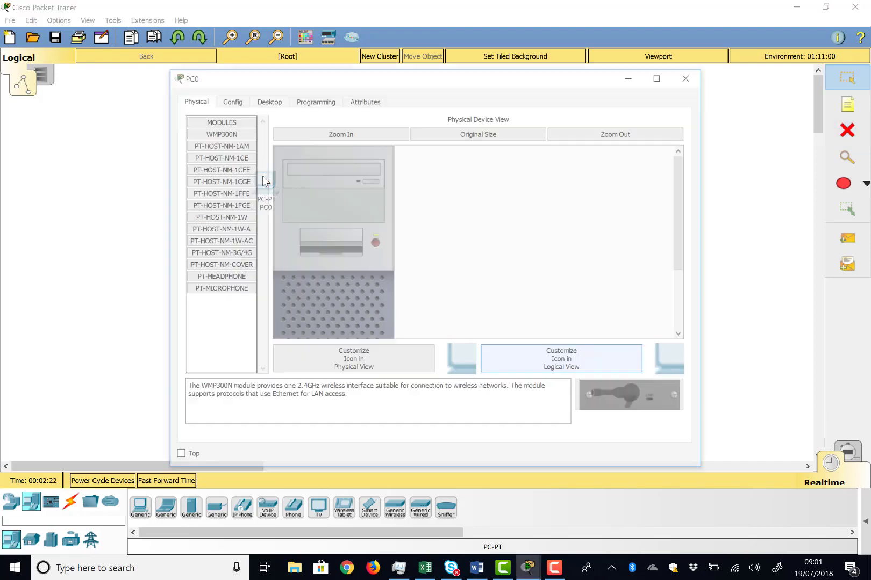
{"action": "left_click", "coordinate": [229, 100]}
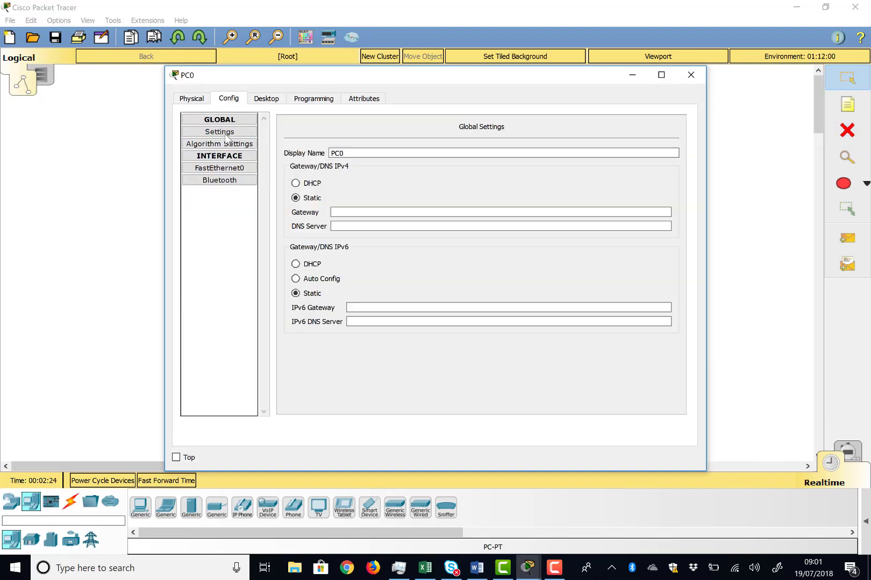
{"action": "left_click", "coordinate": [233, 169]}
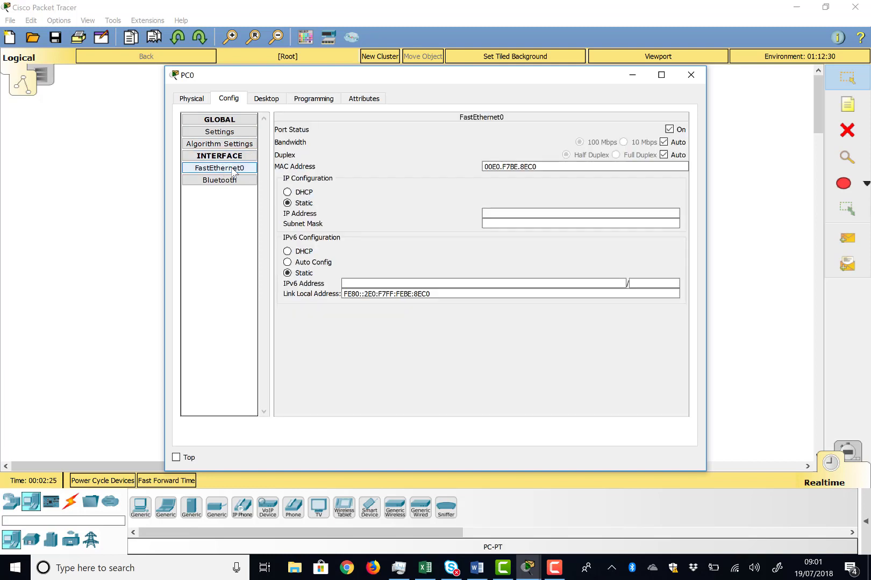
{"action": "left_click", "coordinate": [288, 192]}
{"action": "key", "text": "alt+F4"}
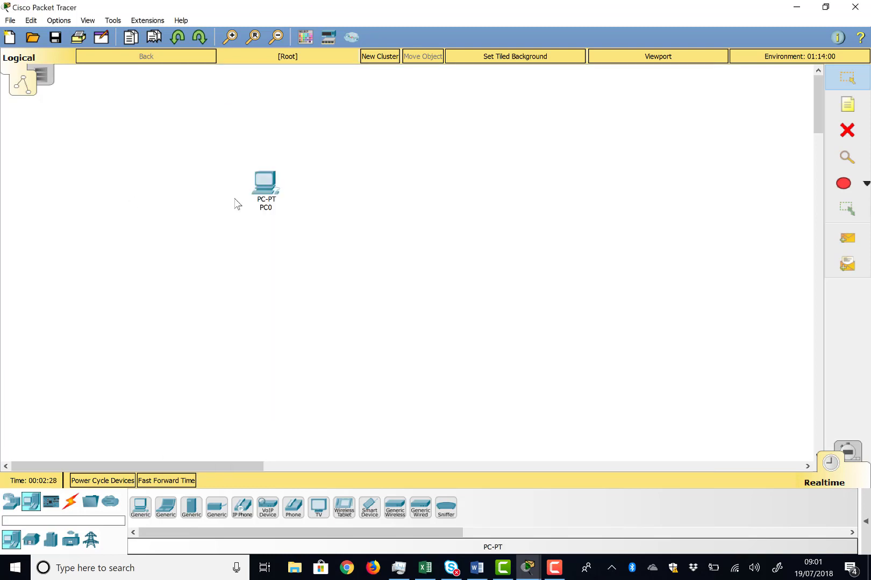
- Duplicate PC0 four times and arrange the copies in a curve running below it
{"action": "left_click", "coordinate": [274, 189]}
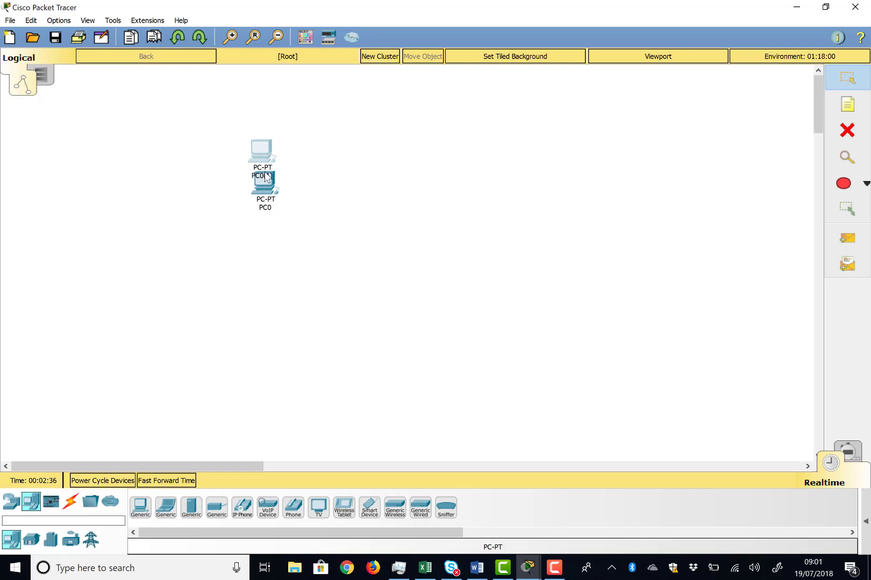
{"action": "left_click_drag", "start_coordinate": [265, 174], "coordinate": [271, 248]}
{"action": "key", "text": "ctrl+v"}
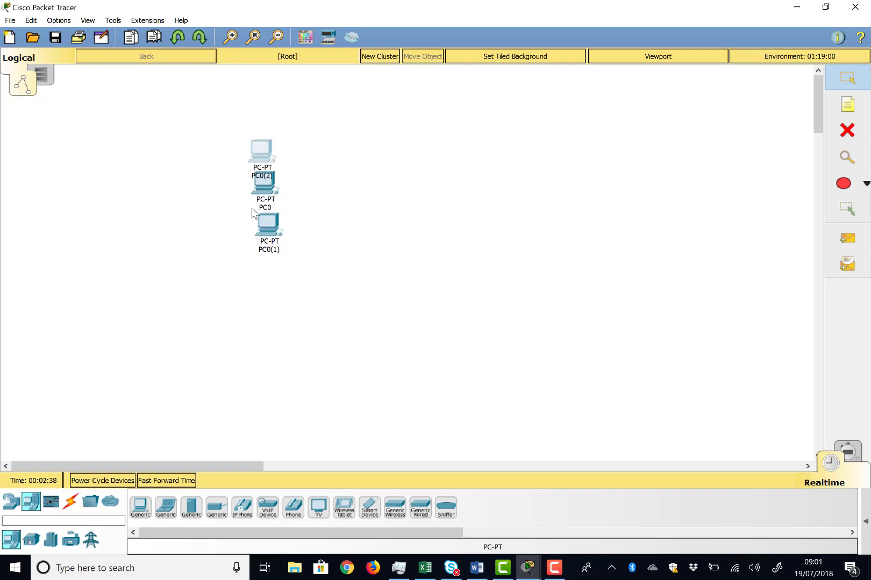
{"action": "left_click_drag", "start_coordinate": [262, 154], "coordinate": [279, 274]}
{"action": "key", "text": "ctrl+v"}
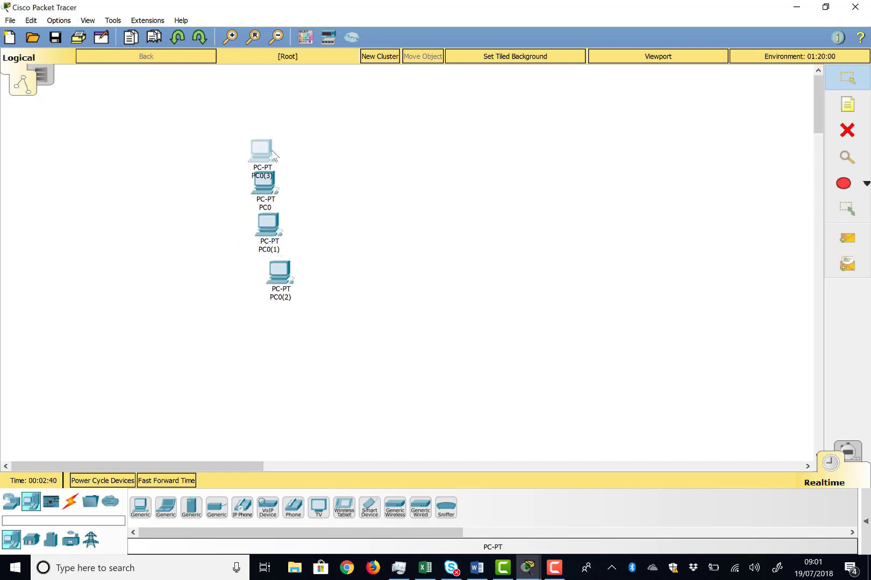
{"action": "left_click_drag", "start_coordinate": [273, 155], "coordinate": [312, 321]}
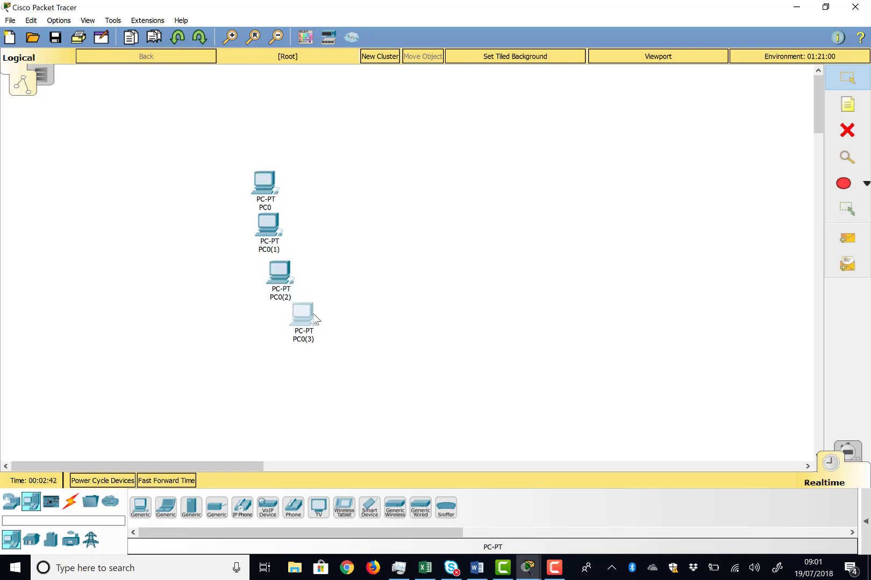
{"action": "key", "text": "ctrl+v"}
{"action": "left_click_drag", "start_coordinate": [264, 154], "coordinate": [335, 346]}
- Paste three more copies of PC0 and place them in a row above and to the right of it
{"action": "key", "text": "ctrl+v"}
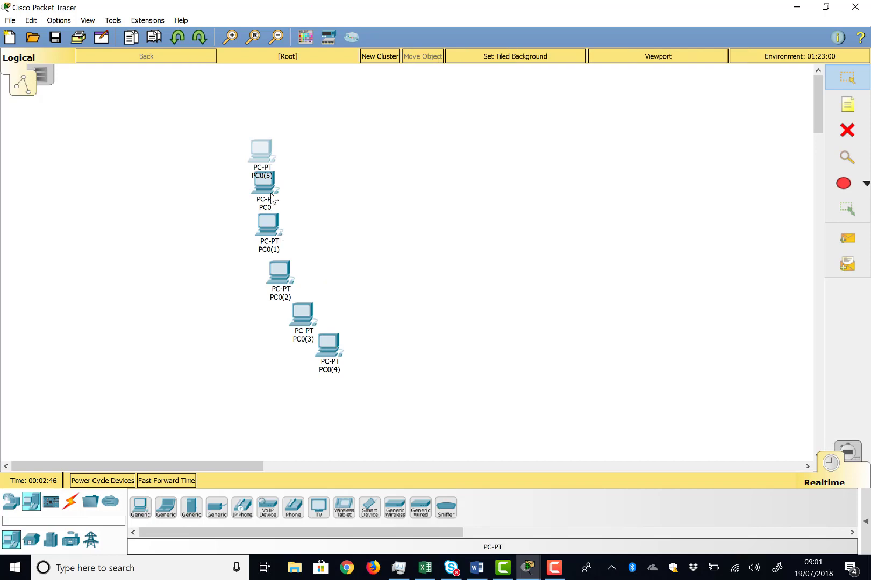
{"action": "left_click_drag", "start_coordinate": [266, 171], "coordinate": [347, 122]}
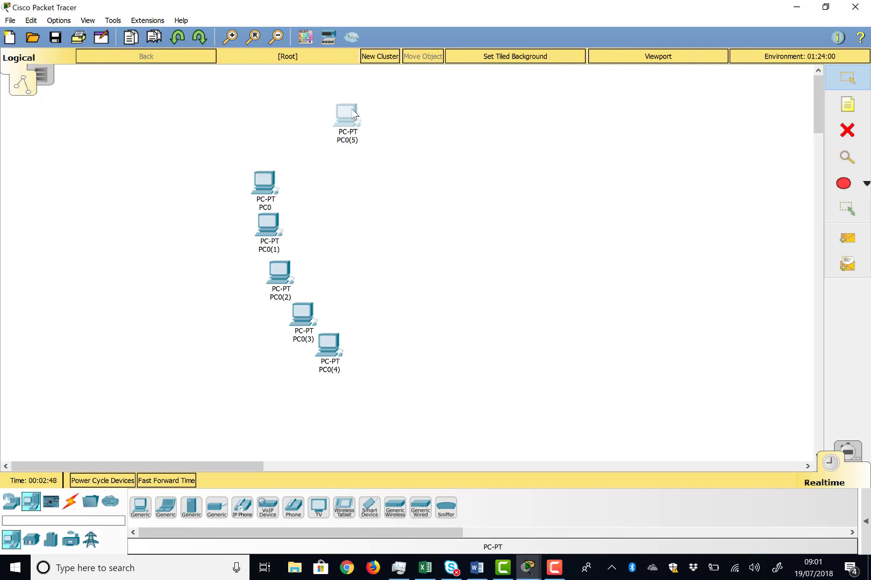
{"action": "key", "text": "ctrl+v"}
{"action": "left_click_drag", "start_coordinate": [262, 152], "coordinate": [316, 130]}
{"action": "key", "text": "ctrl+v"}
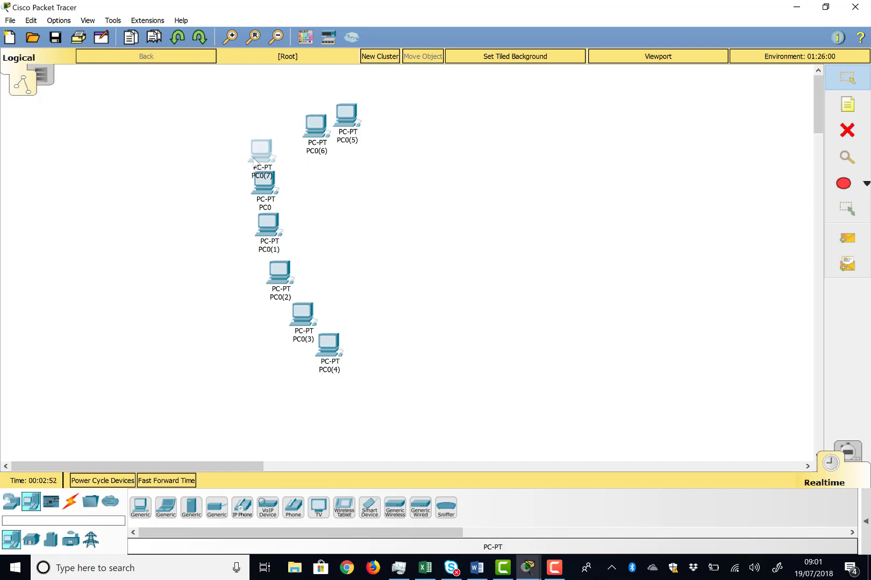
{"action": "left_click_drag", "start_coordinate": [267, 152], "coordinate": [392, 124]}
- Paste two more copies of PC0, placing one beside PC0(4) at the lower end of the curve and one just above PC0
{"action": "key", "text": "ctrl+v"}
{"action": "left_click_drag", "start_coordinate": [266, 156], "coordinate": [382, 352]}
{"action": "key", "text": "ctrl+v"}
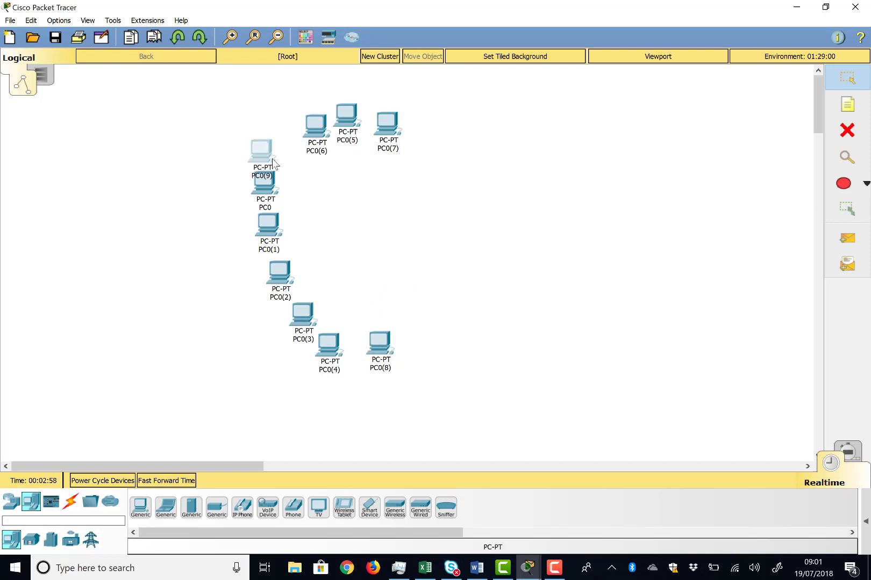
{"action": "left_click_drag", "start_coordinate": [270, 156], "coordinate": [273, 156]}
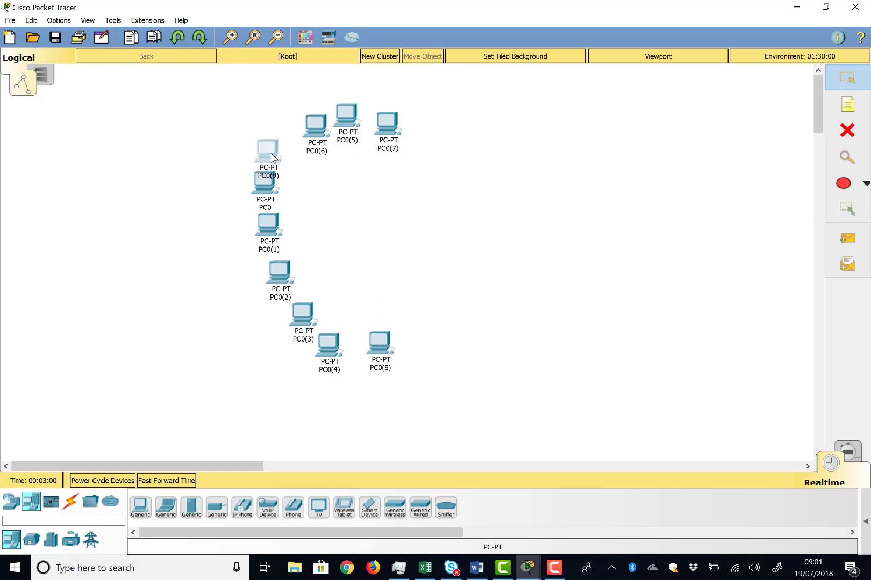
{"action": "left_click", "coordinate": [330, 211]}
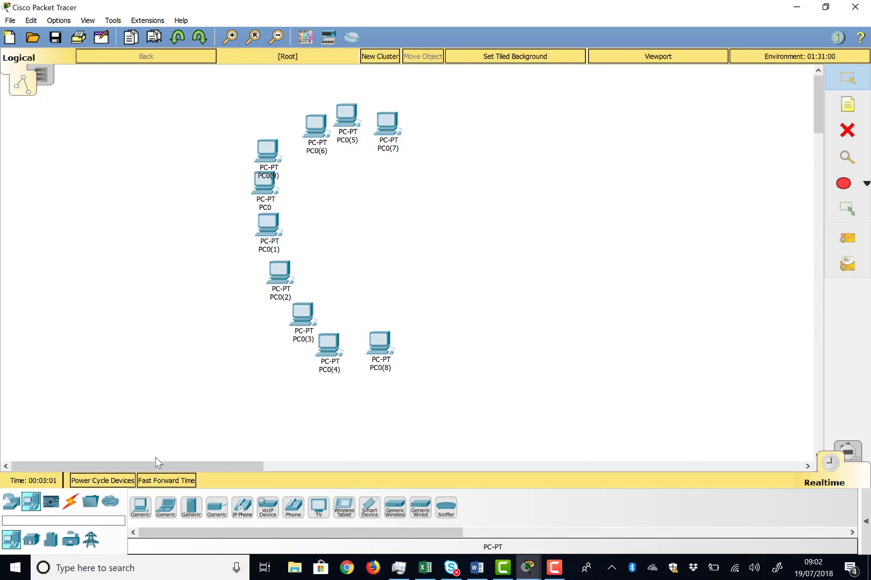
- Place a 2960-24TT switch in the centre of the PCs and view its physical ports
{"action": "left_click", "coordinate": [8, 501]}
{"action": "left_click_drag", "start_coordinate": [32, 540], "coordinate": [267, 330]}
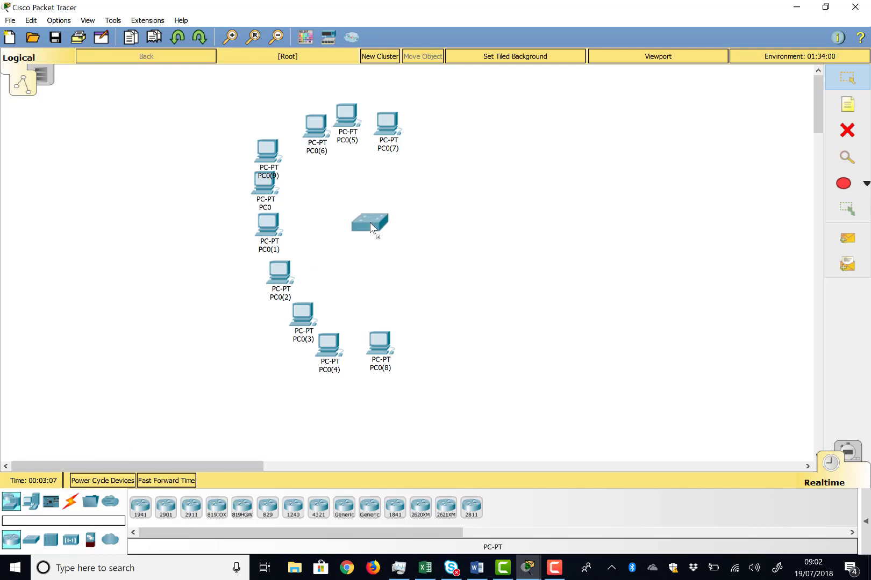
{"action": "left_click_drag", "start_coordinate": [369, 222], "coordinate": [369, 223]}
{"action": "left_click", "coordinate": [369, 222]}
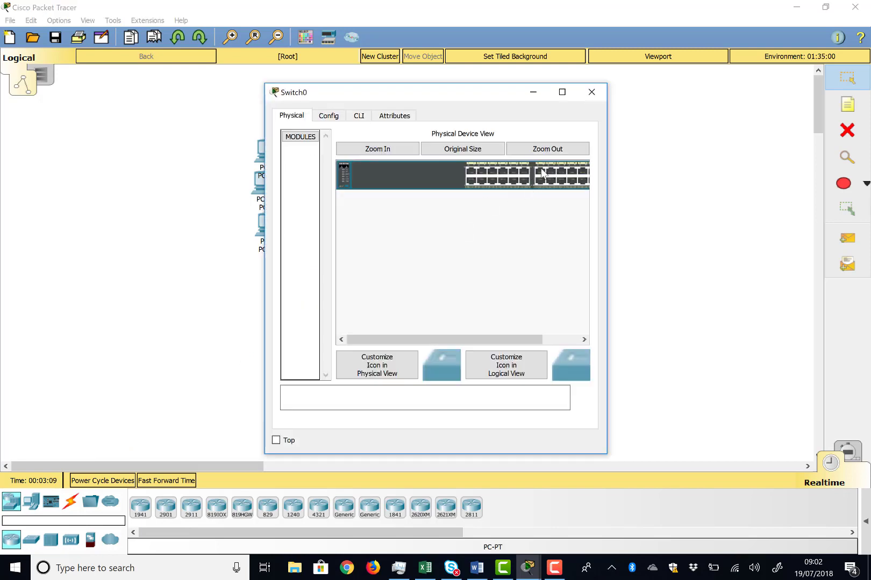
{"action": "left_click", "coordinate": [591, 92]}
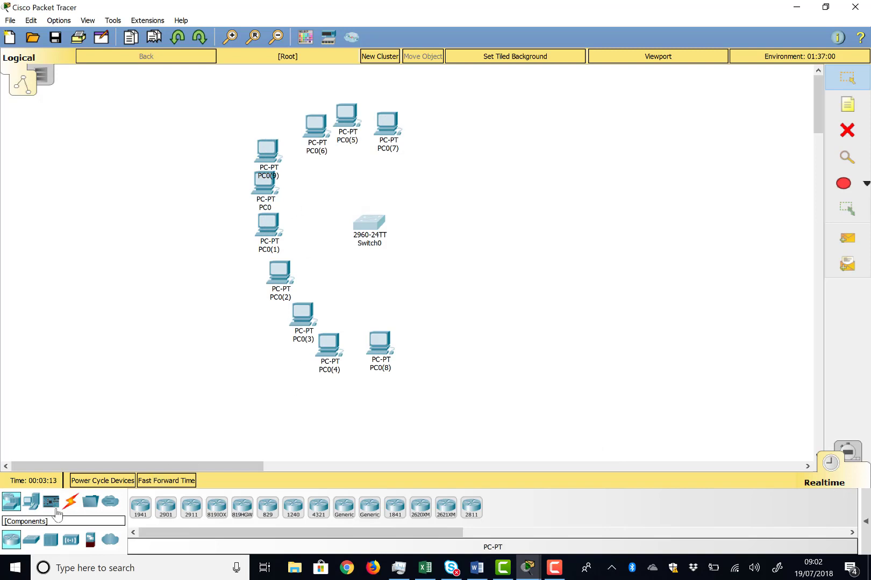
- Add a generic server to the right of PC0(7)
{"action": "left_click", "coordinate": [33, 504]}
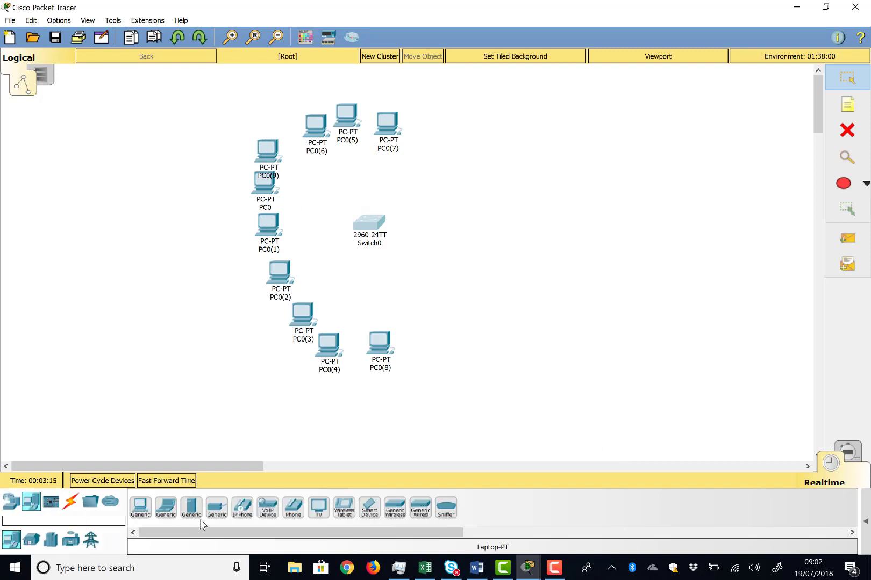
{"action": "left_click_drag", "start_coordinate": [191, 508], "coordinate": [402, 223]}
{"action": "left_click_drag", "start_coordinate": [447, 141], "coordinate": [447, 136]}
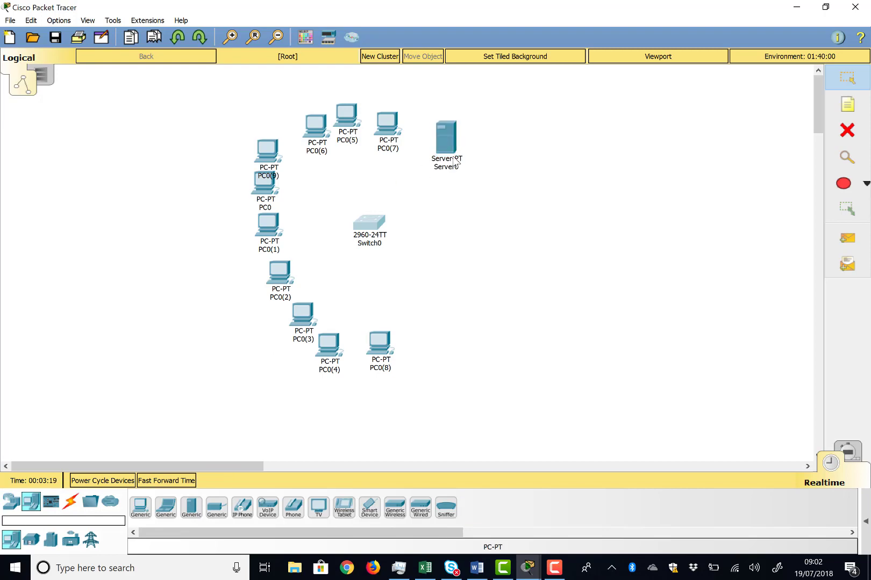
- Open Server0 and view its DHCP service settings
{"action": "left_click", "coordinate": [446, 139]}
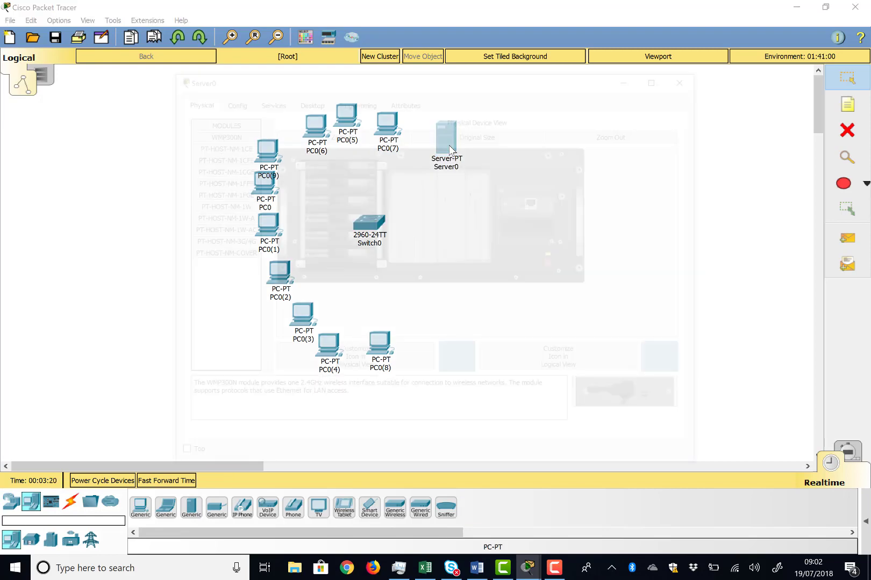
{"action": "left_click", "coordinate": [231, 100]}
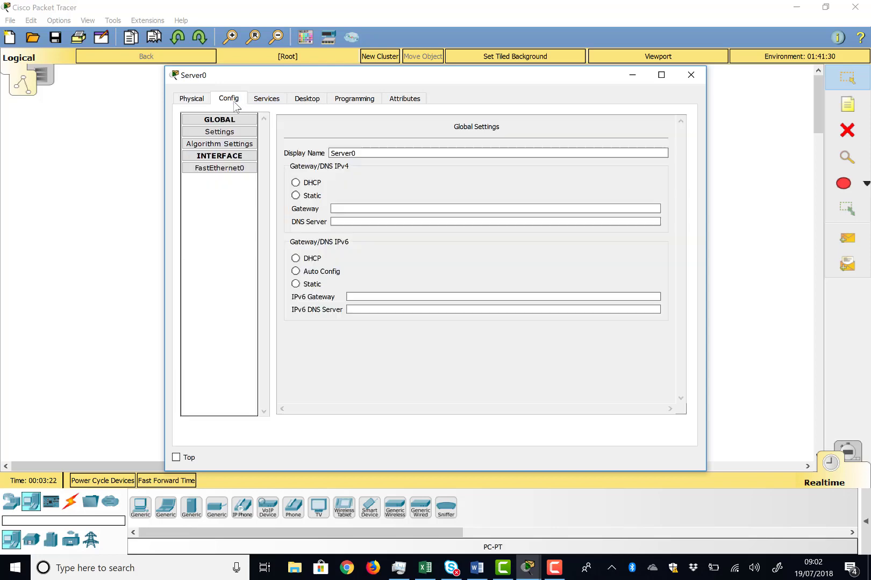
{"action": "left_click", "coordinate": [264, 101]}
{"action": "left_click", "coordinate": [216, 143]}
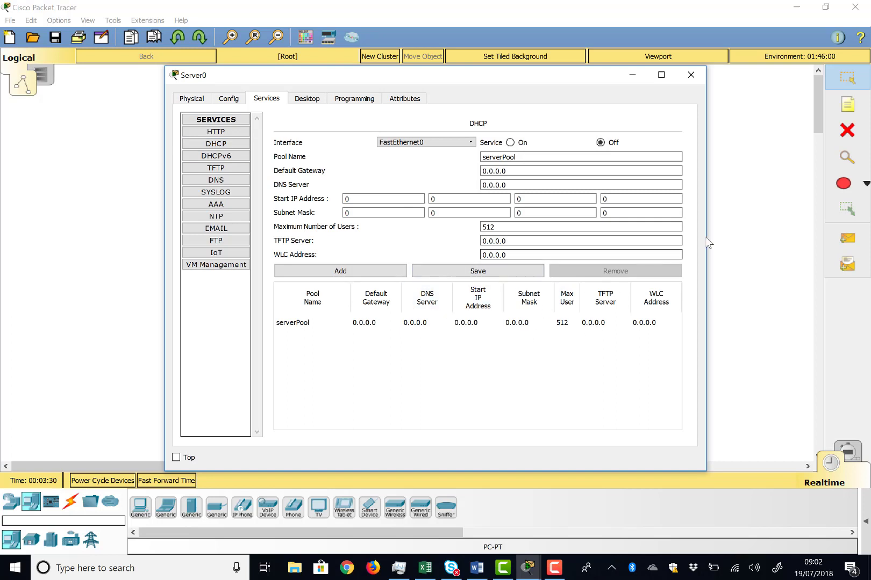
{"action": "left_click", "coordinate": [735, 234]}
{"action": "left_click", "coordinate": [447, 133]}
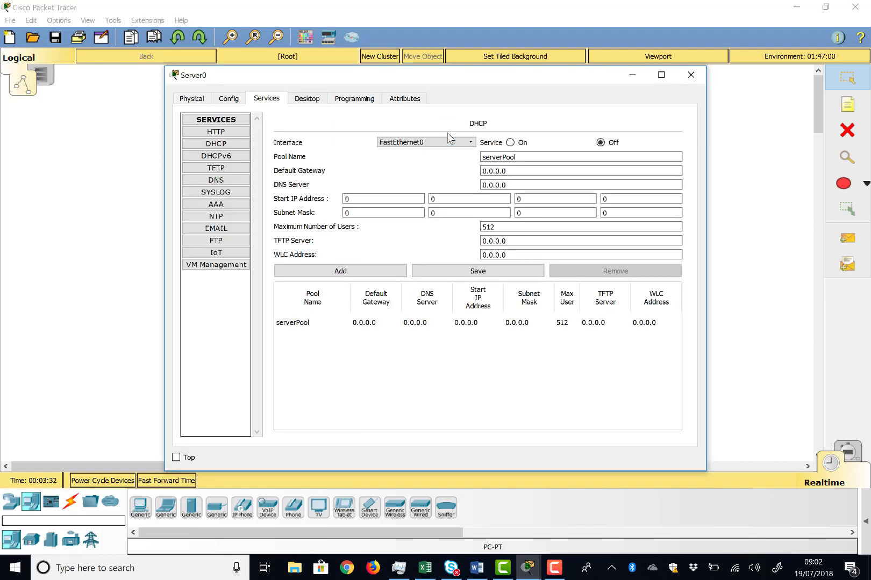
- Give Server0's FastEthernet0 interface the static IP address 192.168.7.1 with subnet mask 255.255.255.0 and close the device window
{"action": "left_click", "coordinate": [228, 98]}
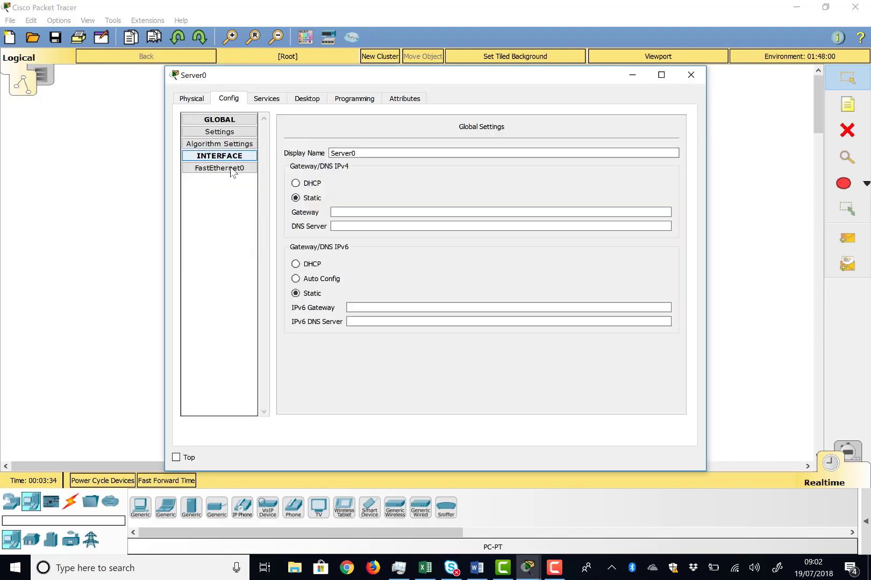
{"action": "left_click", "coordinate": [228, 169]}
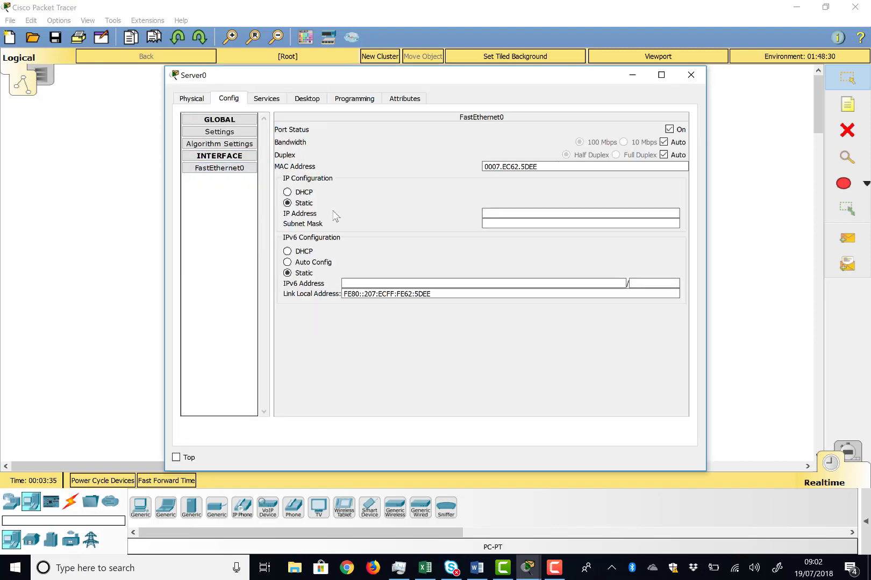
{"action": "left_click", "coordinate": [504, 213]}
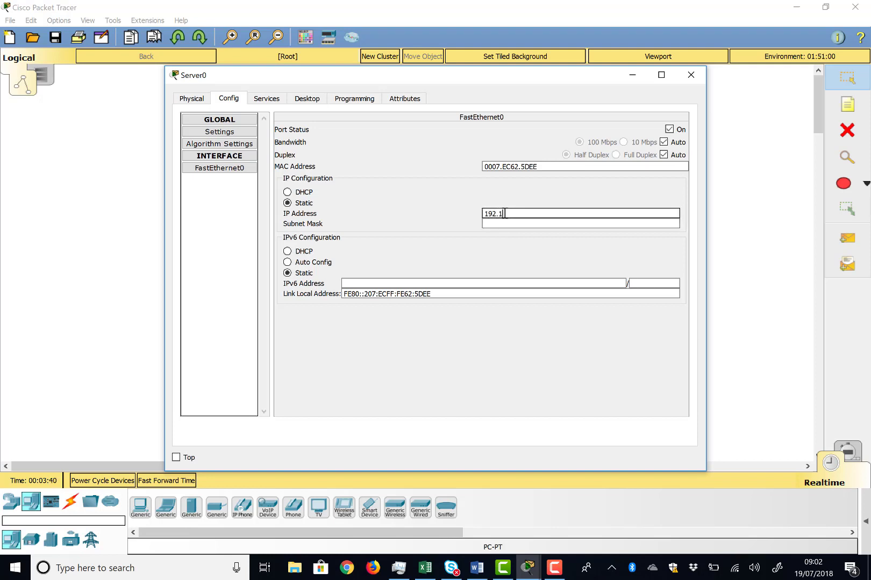
{"action": "type", "text": "192.168.7.1"}
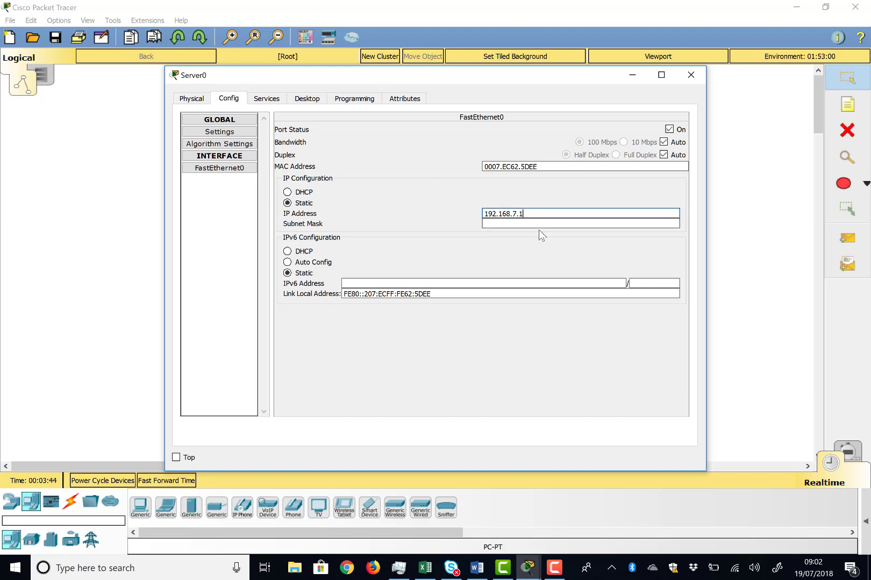
{"action": "key", "text": "Tab"}
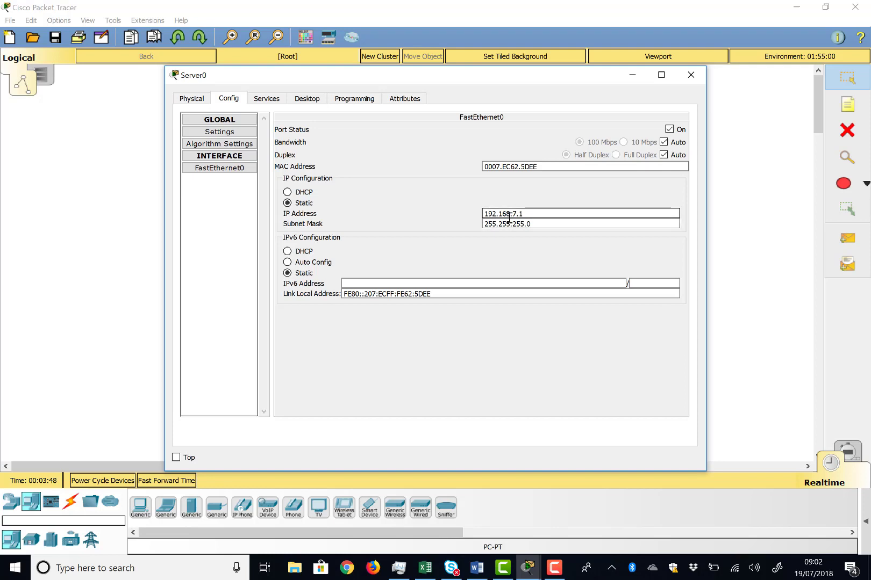
{"action": "left_click", "coordinate": [746, 225]}
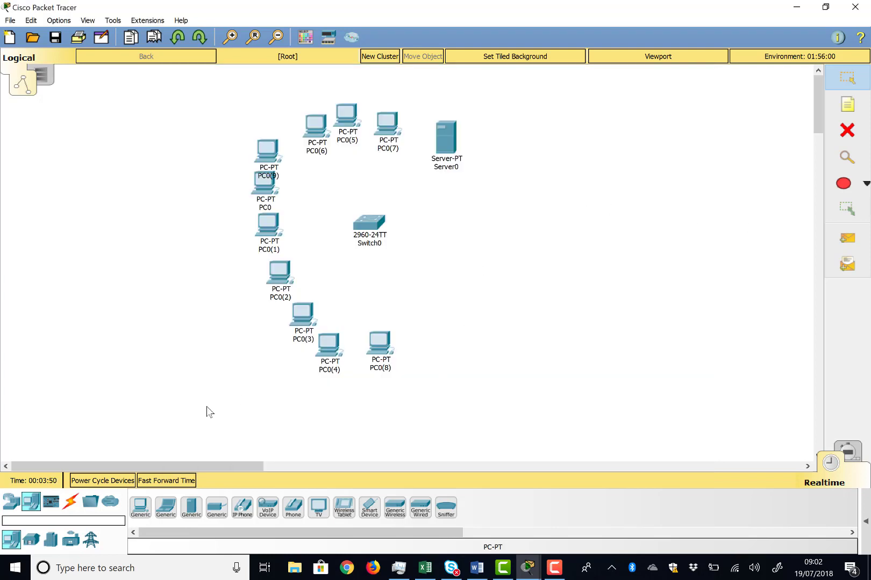
- Connect Server0's FastEthernet0 port to Switch0's FastEthernet0/24 port with a copper straight-through cable
{"action": "left_click", "coordinate": [69, 504]}
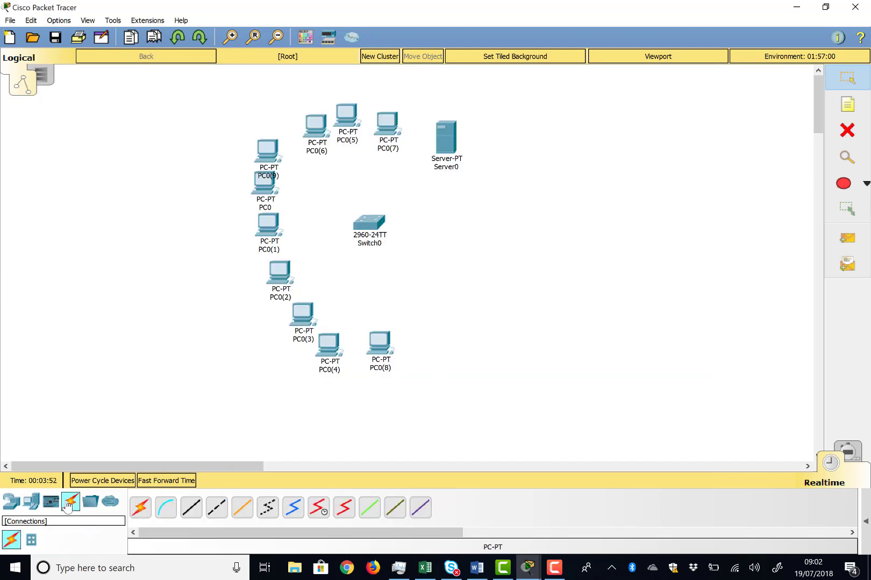
{"action": "left_click", "coordinate": [193, 510]}
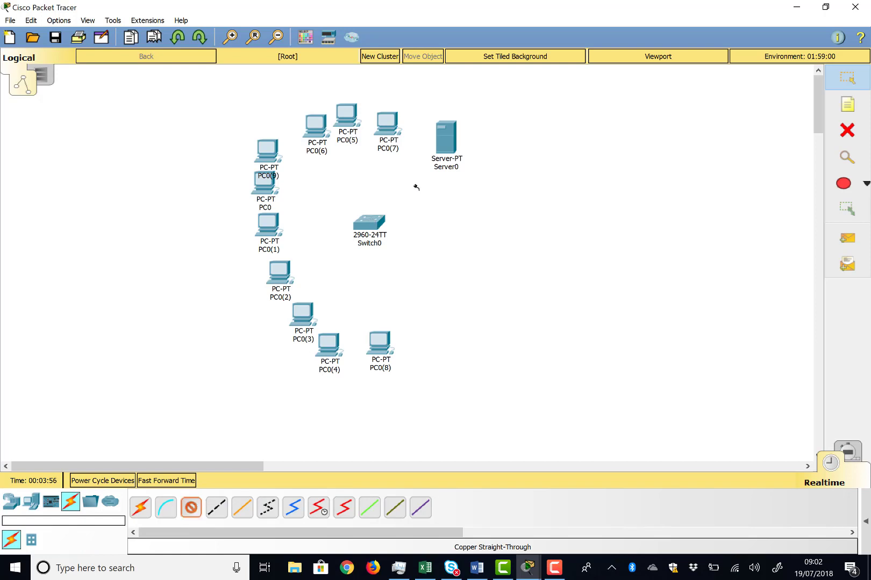
{"action": "left_click", "coordinate": [446, 145]}
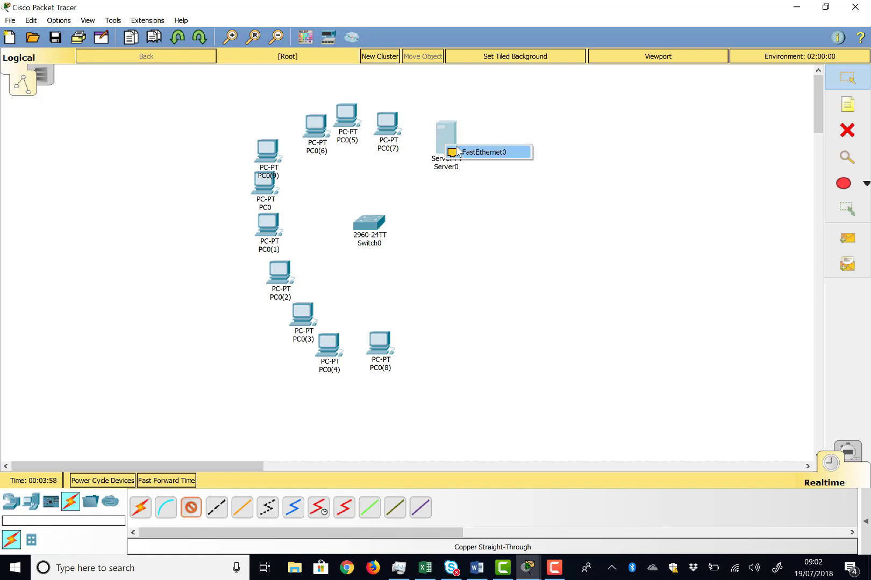
{"action": "left_click", "coordinate": [455, 150]}
{"action": "left_click", "coordinate": [373, 219]}
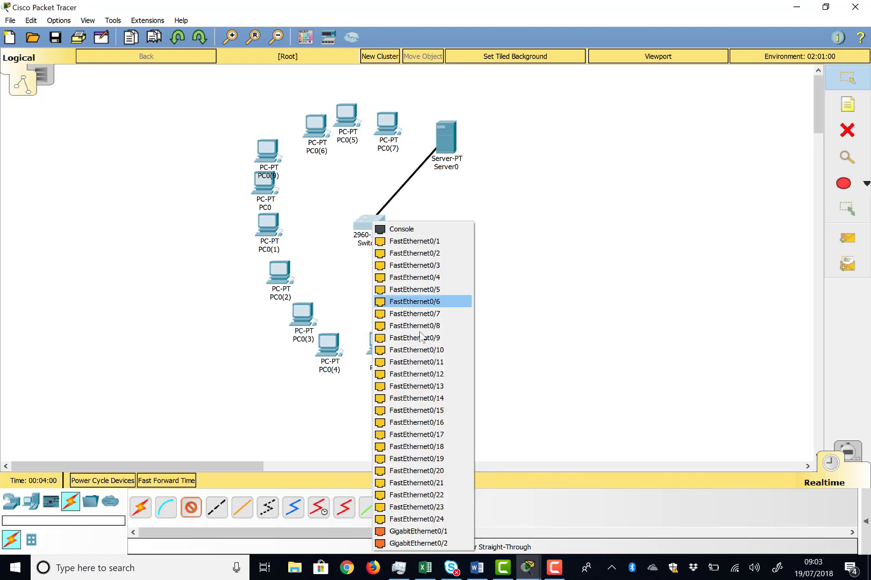
{"action": "left_click", "coordinate": [440, 519]}
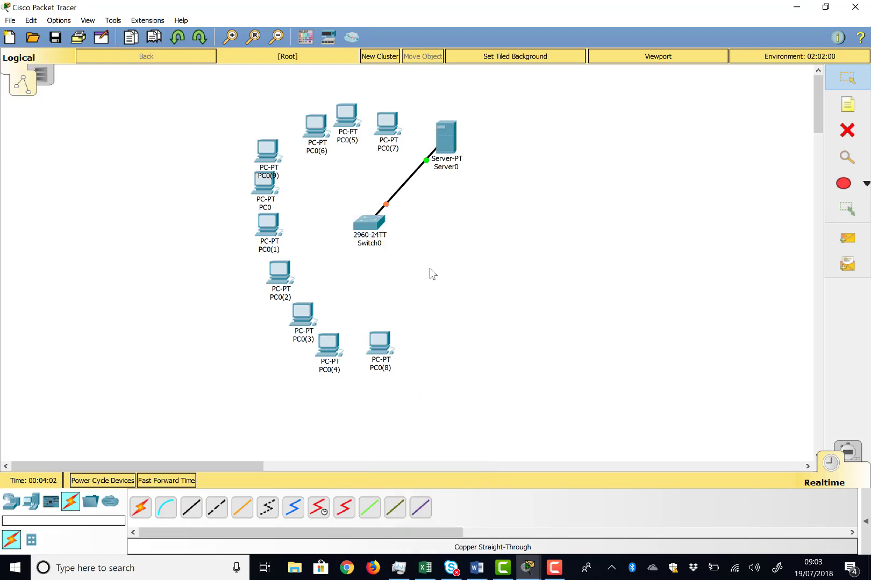
- Connect PC0(7)'s FastEthernet0 port to Switch0's FastEthernet0/1 port with a copper straight-through cable
{"action": "left_click", "coordinate": [190, 507]}
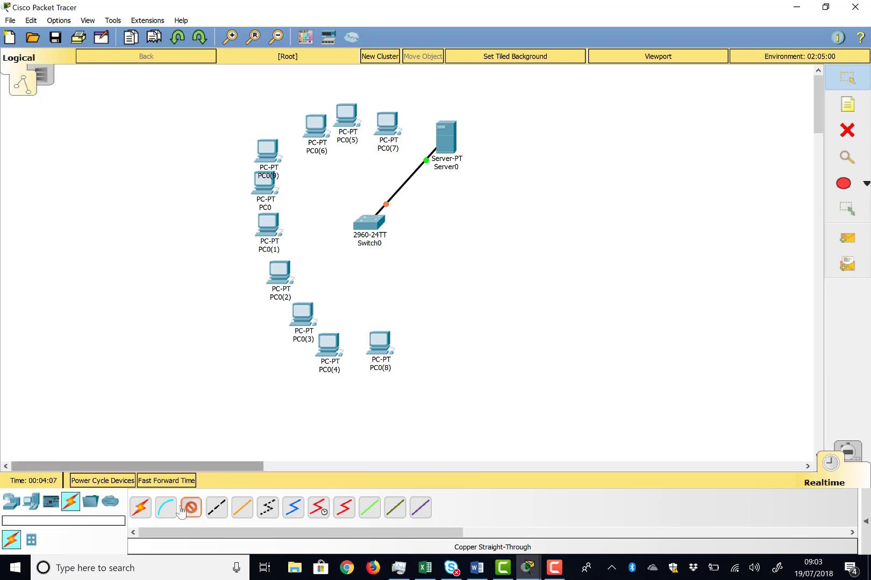
{"action": "left_click", "coordinate": [167, 490]}
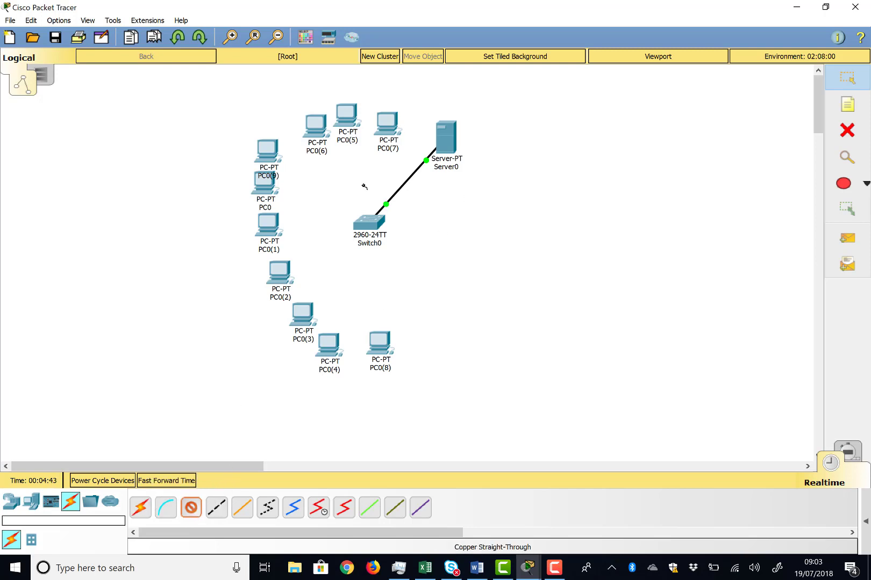
{"action": "left_click", "coordinate": [386, 131]}
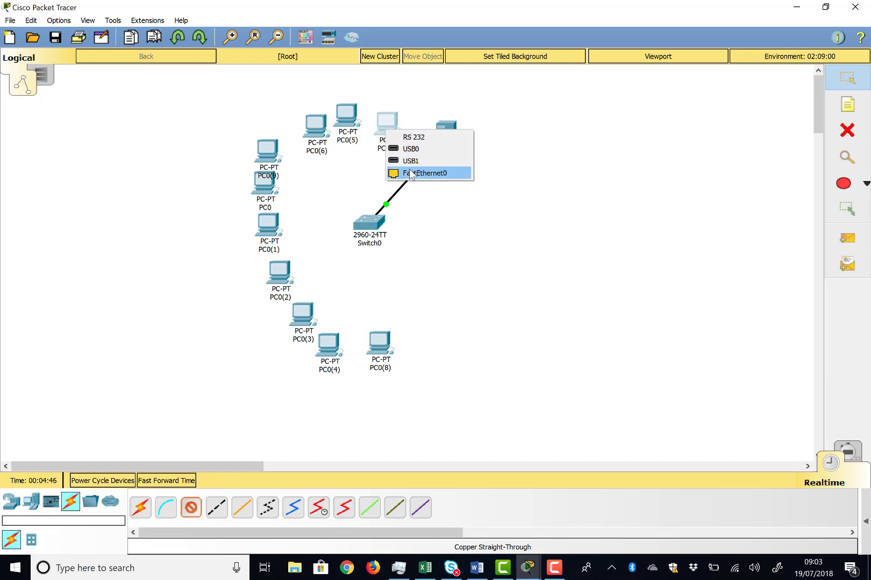
{"action": "left_click", "coordinate": [407, 173]}
{"action": "left_click", "coordinate": [370, 223]}
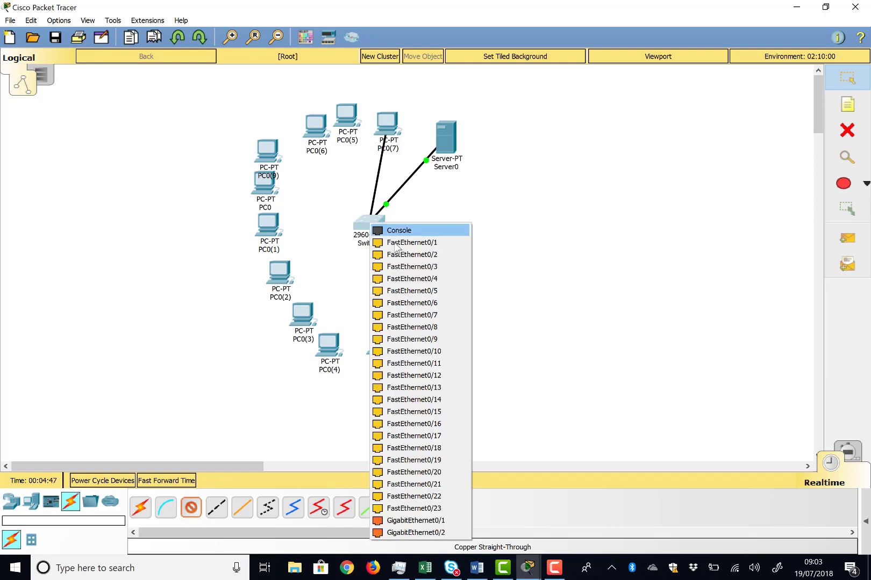
{"action": "left_click", "coordinate": [396, 244]}
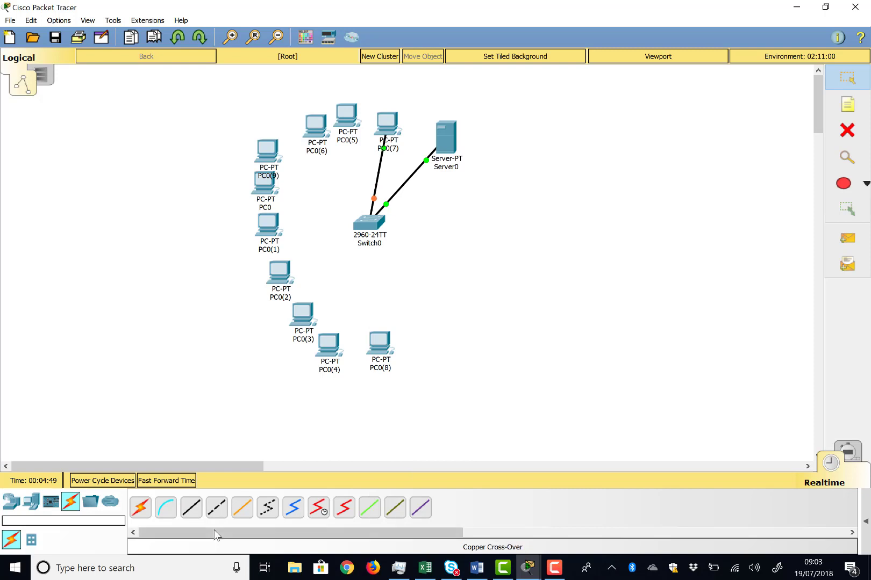
- Fast-forward the simulation, check PC0(7)'s assigned IP address, and briefly view its device window
{"action": "left_click", "coordinate": [189, 481]}
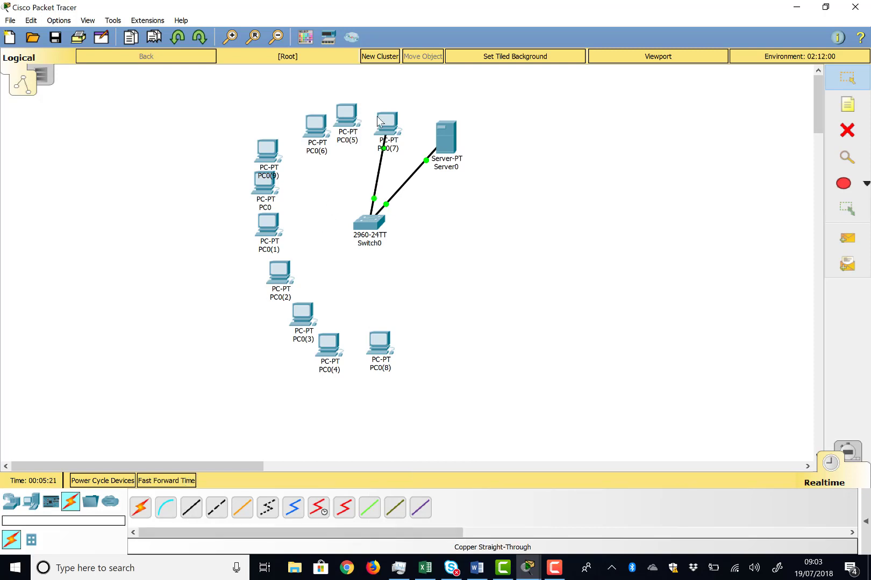
{"action": "mouse_move", "coordinate": [391, 129]}
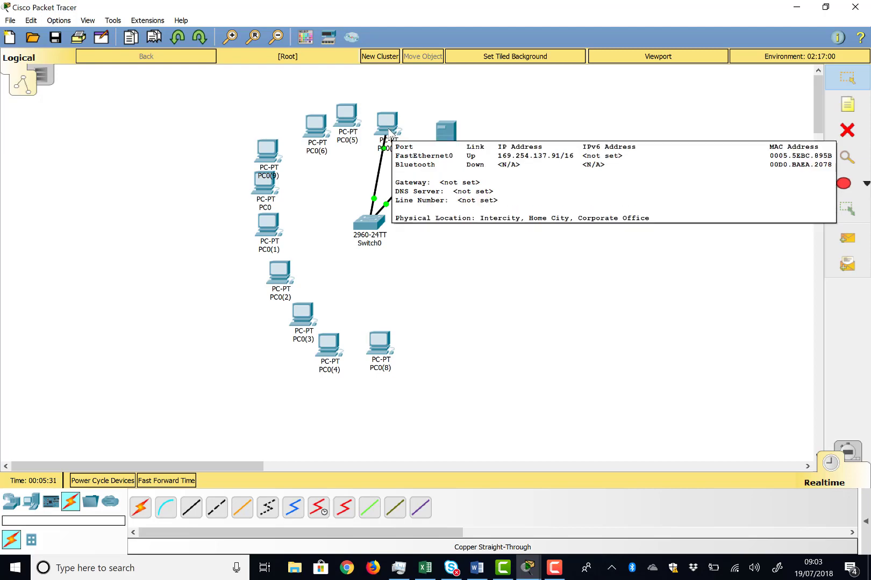
{"action": "left_click", "coordinate": [387, 122]}
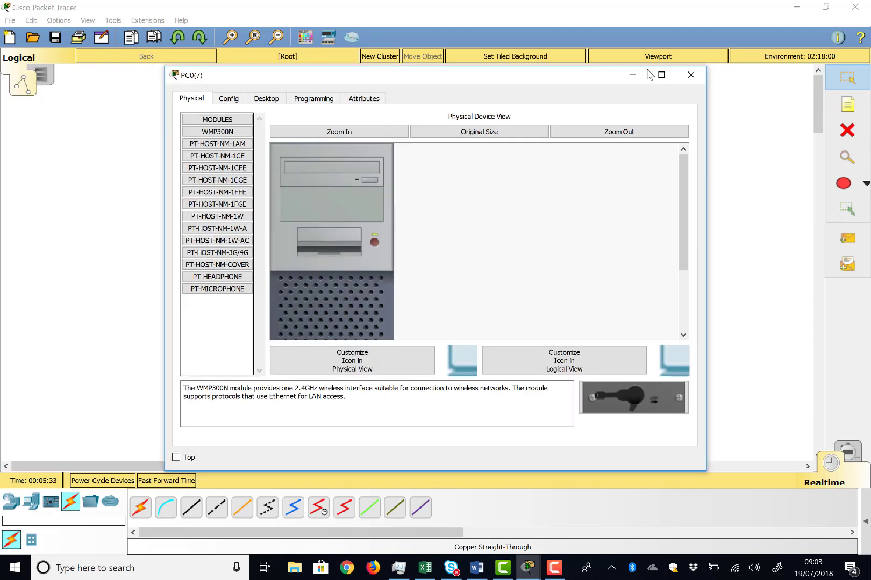
{"action": "left_click", "coordinate": [691, 74]}
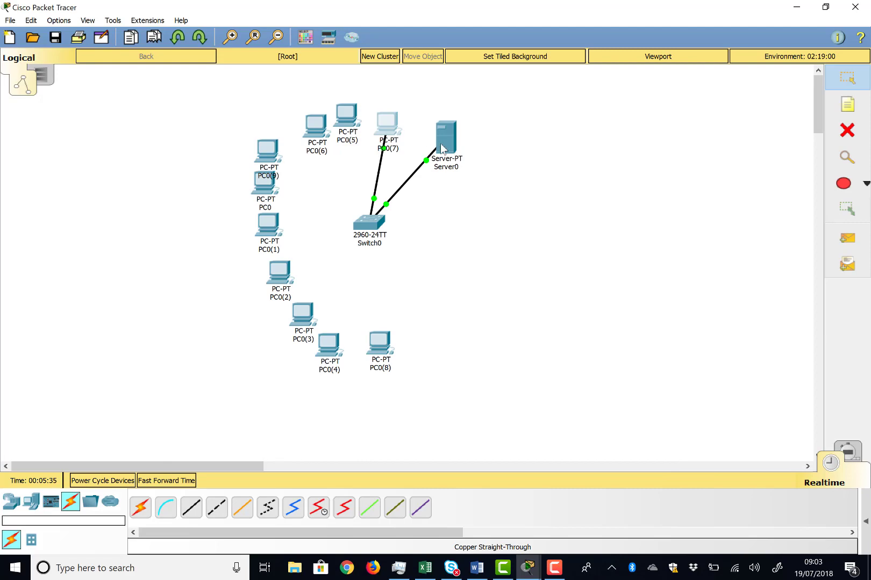
- Review Server0's DHCP service and address pool settings, and close the device window
{"action": "left_click", "coordinate": [443, 150]}
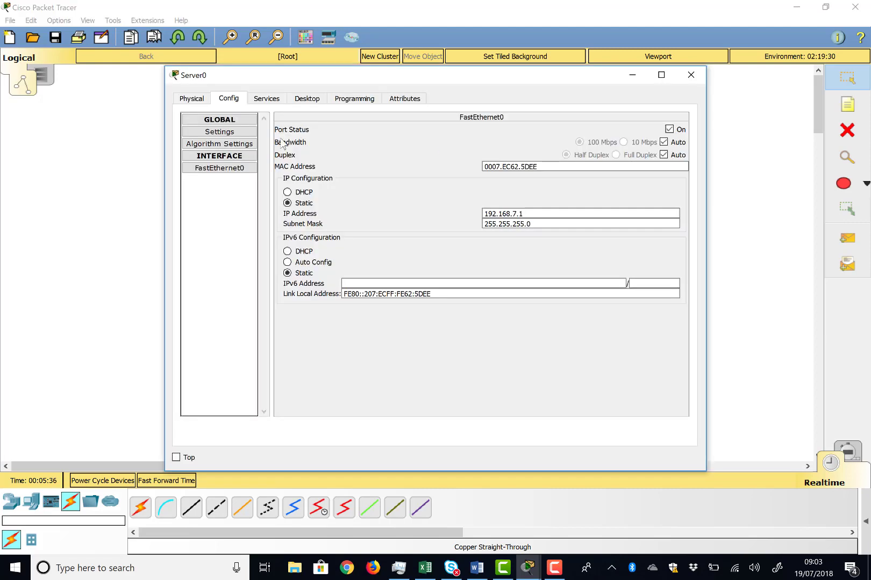
{"action": "left_click", "coordinate": [256, 101]}
{"action": "left_click", "coordinate": [222, 144]}
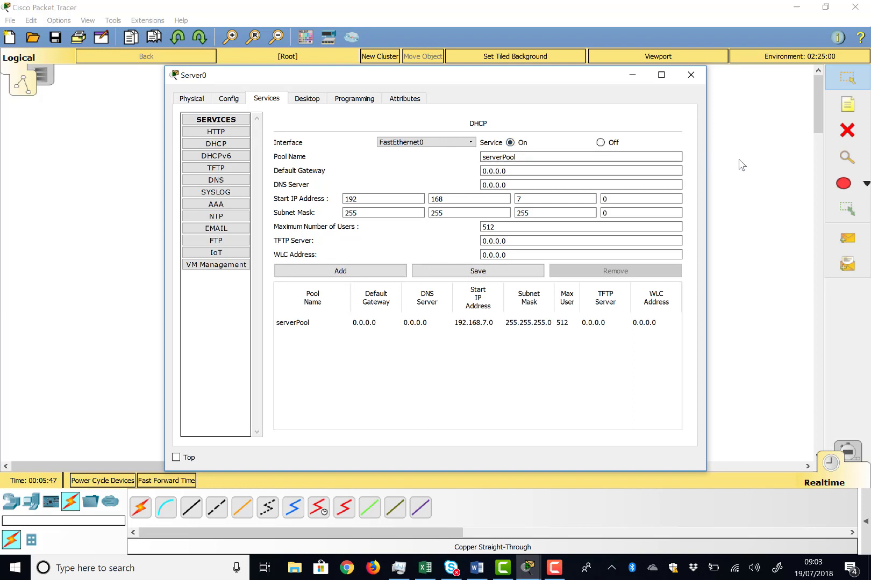
{"action": "key", "text": "alt+F4"}
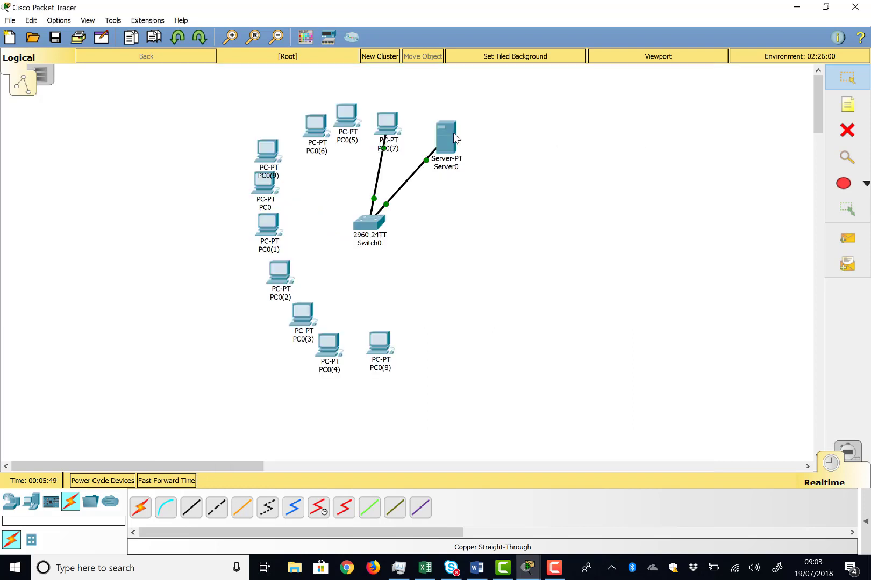
- Fast-forward the simulation again and recheck the IP address PC0(7) has obtained
{"action": "mouse_move", "coordinate": [384, 124]}
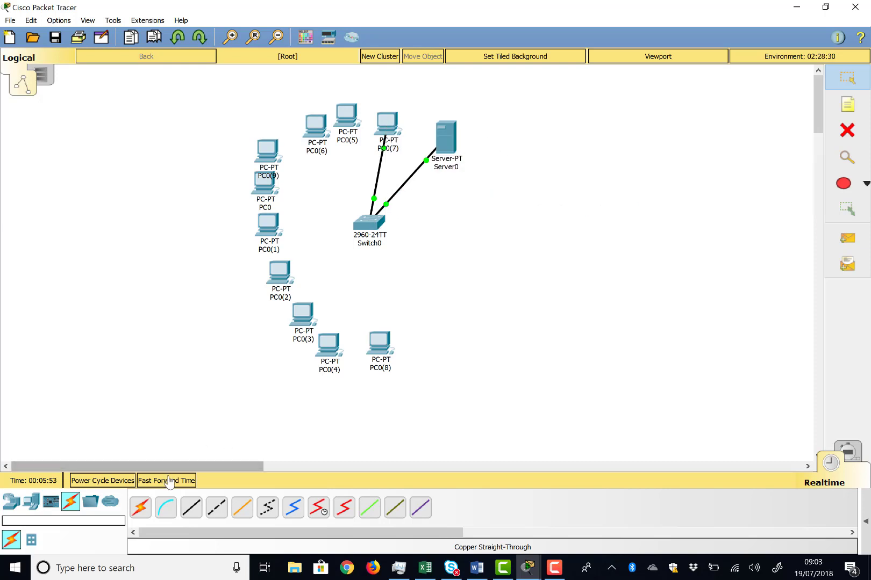
{"action": "left_click", "coordinate": [168, 481]}
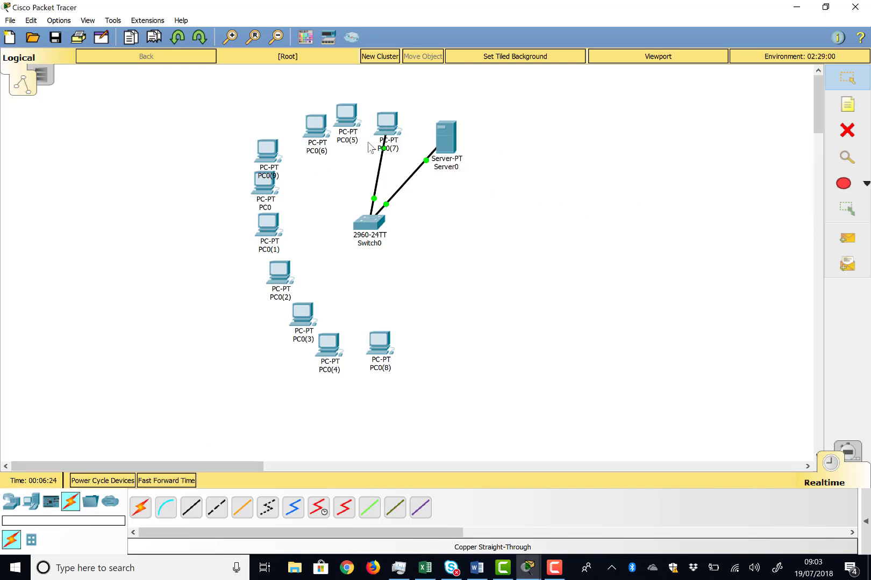
{"action": "mouse_move", "coordinate": [388, 130]}
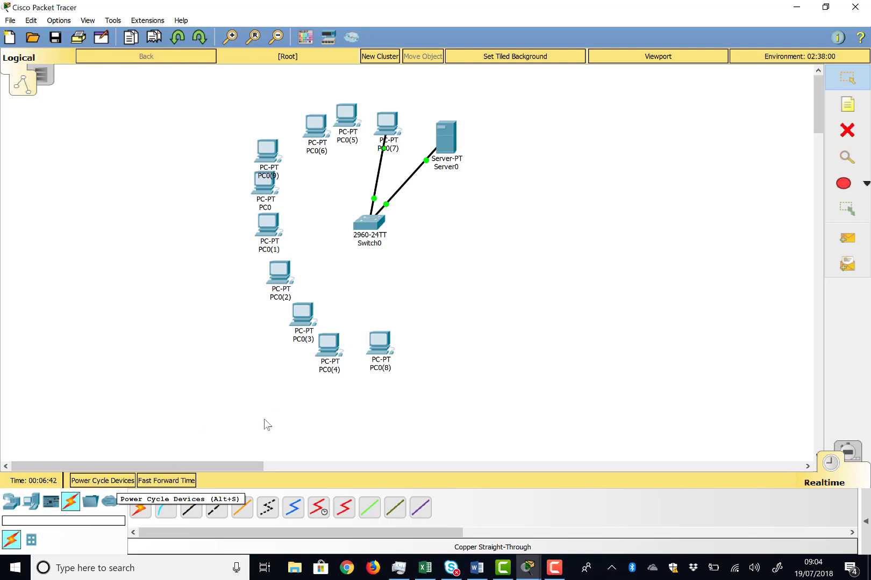
- Connect Switch0's FastEthernet0/2 port to PC0(5)'s FastEthernet0 port with a copper straight-through cable
{"action": "left_click", "coordinate": [191, 508]}
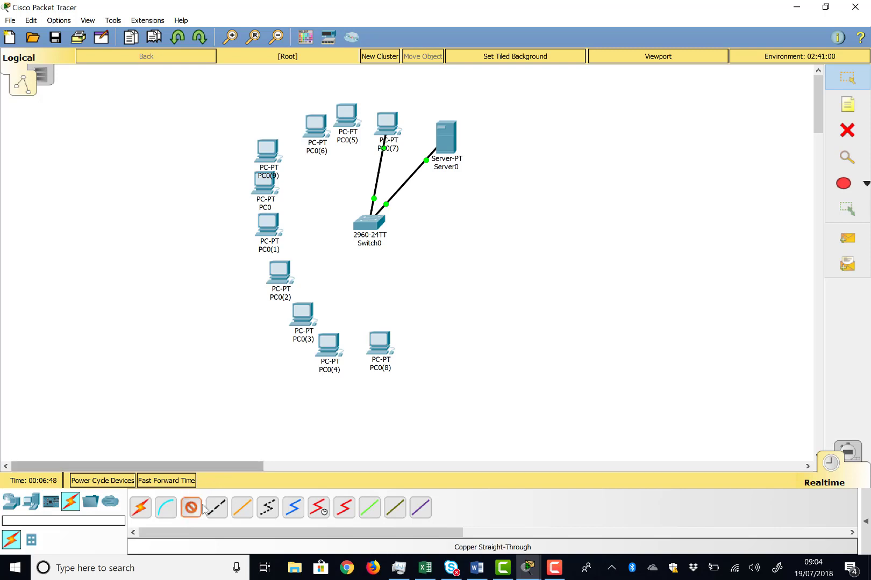
{"action": "left_click", "coordinate": [363, 225]}
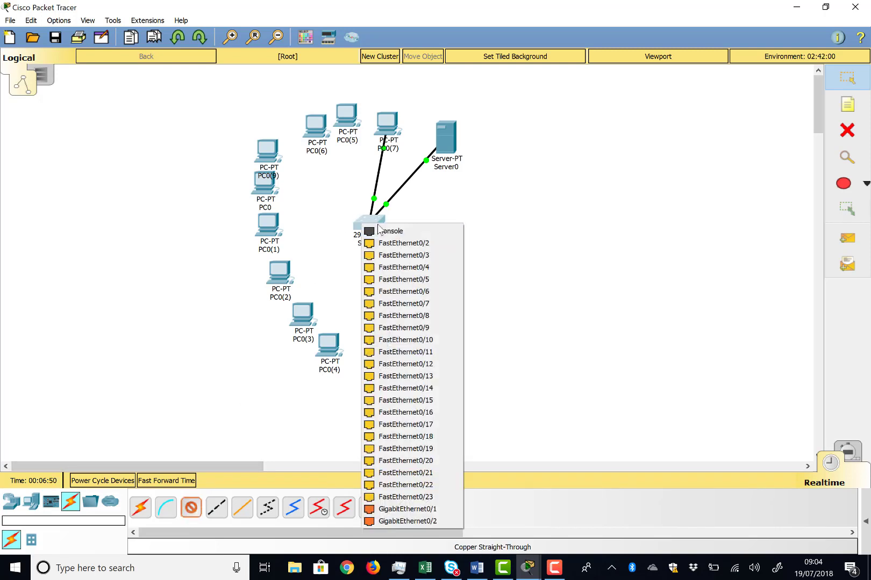
{"action": "left_click", "coordinate": [377, 241]}
{"action": "left_click", "coordinate": [355, 127]}
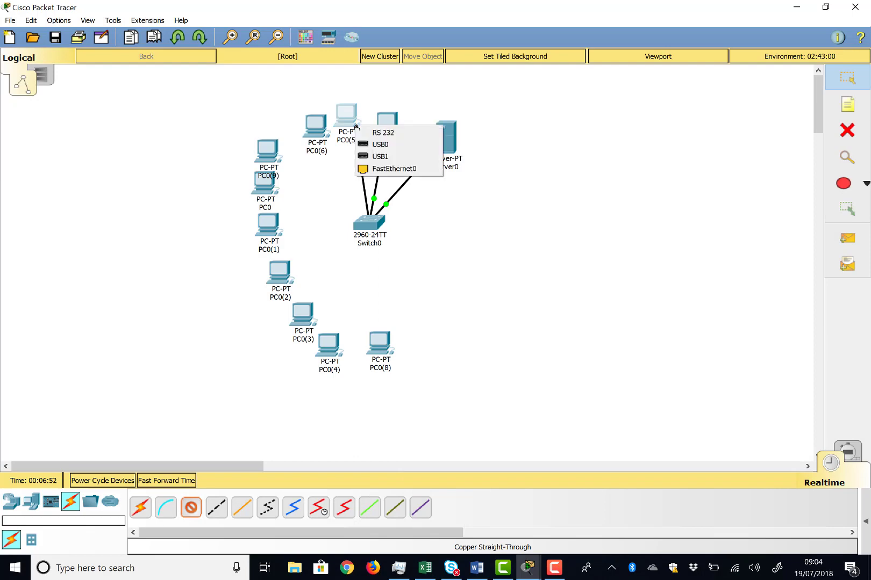
{"action": "left_click", "coordinate": [378, 168]}
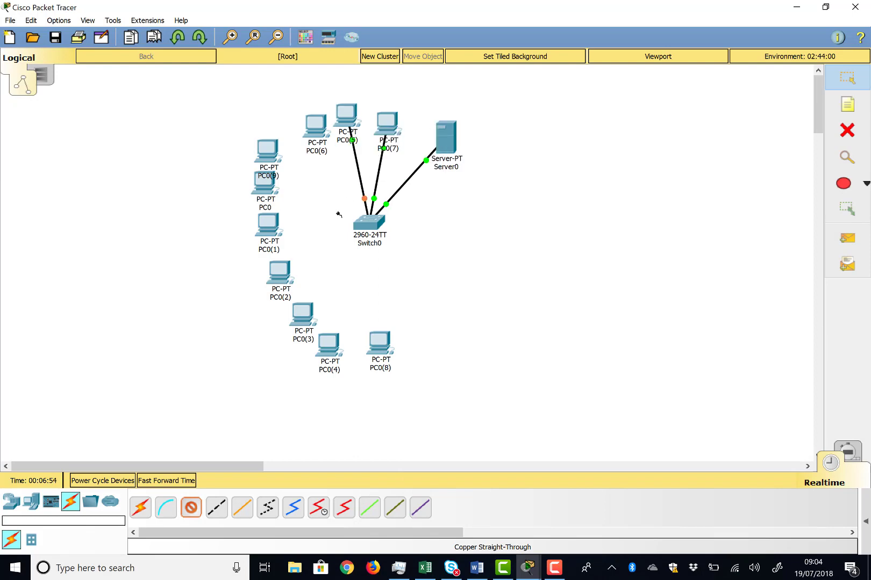
- Cable the remaining eight PCs to Switch0 with copper straight-through connections, and fast-forward the simulation to check PC0(8)'s address
{"action": "left_click", "coordinate": [362, 225]}
{"action": "left_click", "coordinate": [317, 158]}
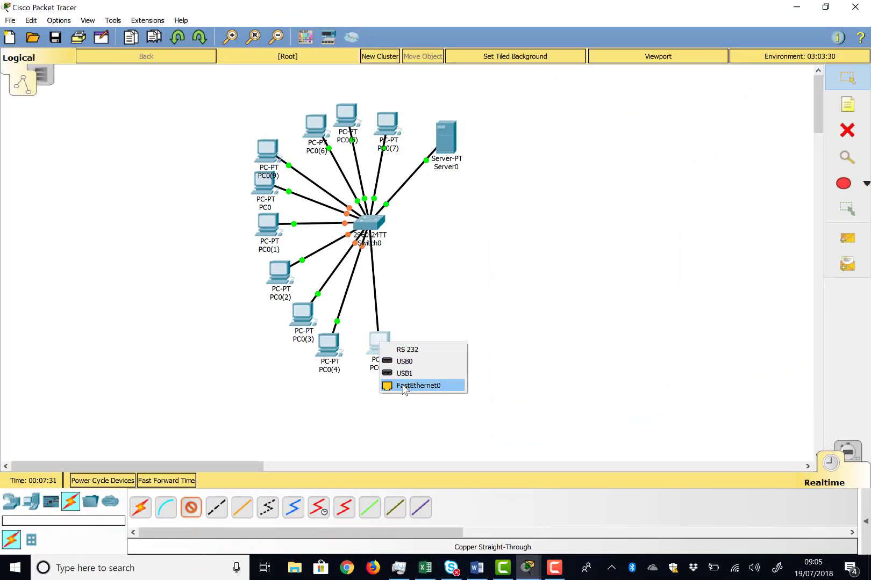
{"action": "left_click", "coordinate": [405, 385]}
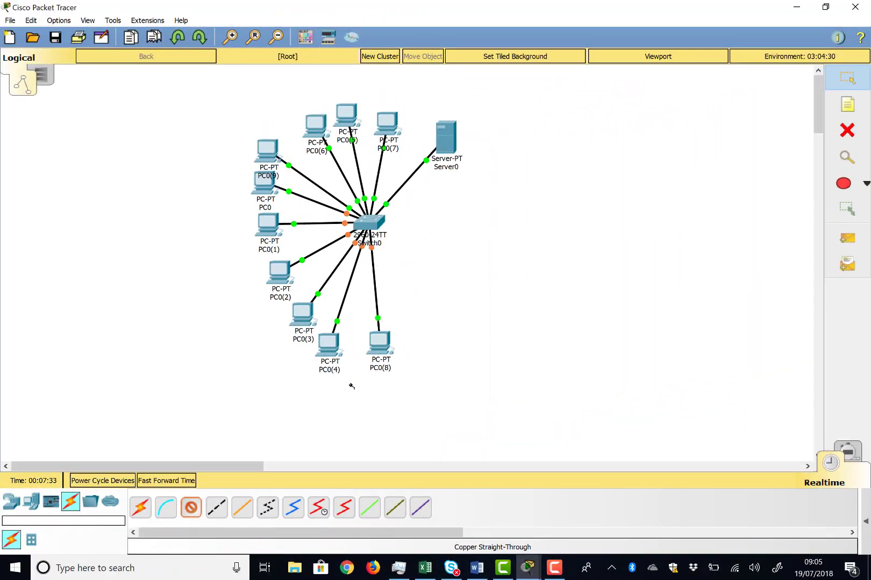
{"action": "left_click", "coordinate": [176, 481]}
{"action": "mouse_move", "coordinate": [380, 347]}
- Duplicate the entire network of PCs, switch and server, and place the copy to the right of the original
{"action": "left_click", "coordinate": [847, 78]}
{"action": "left_click_drag", "start_coordinate": [198, 88], "coordinate": [503, 427]}
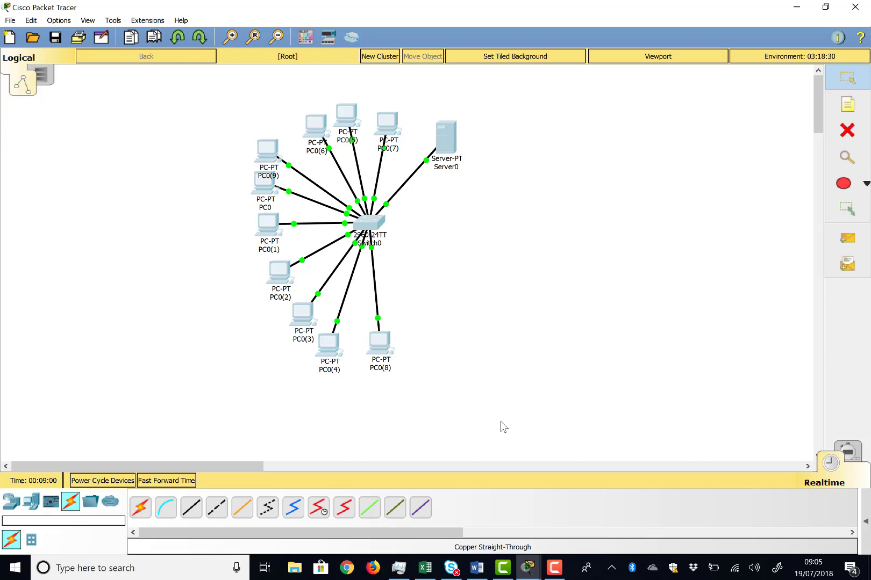
{"action": "key", "text": "ctrl+c"}
{"action": "key", "text": "ctrl+v"}
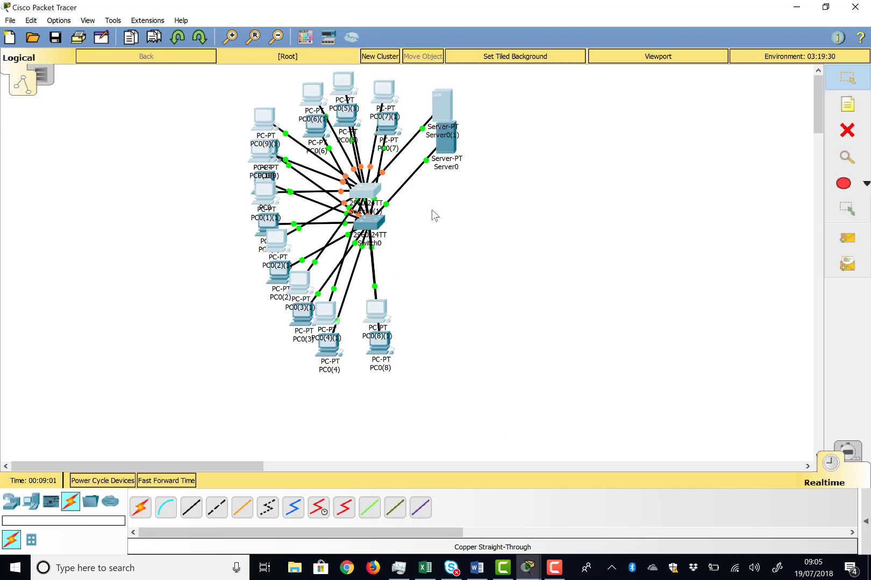
{"action": "left_click_drag", "start_coordinate": [368, 193], "coordinate": [605, 236]}
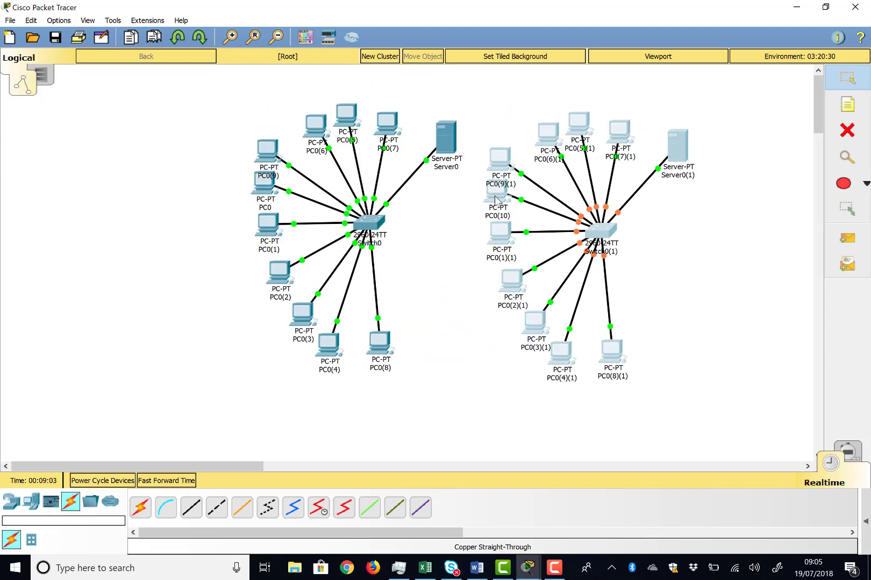
- Rearrange the copied network, moving PC0(10), PC0(1)(1) and PC0(2)(1) to the right of its switch and PC0(9)(1) beside PC0(8)(1)
{"action": "left_click_drag", "start_coordinate": [496, 200], "coordinate": [713, 203]}
{"action": "left_click", "coordinate": [675, 248]}
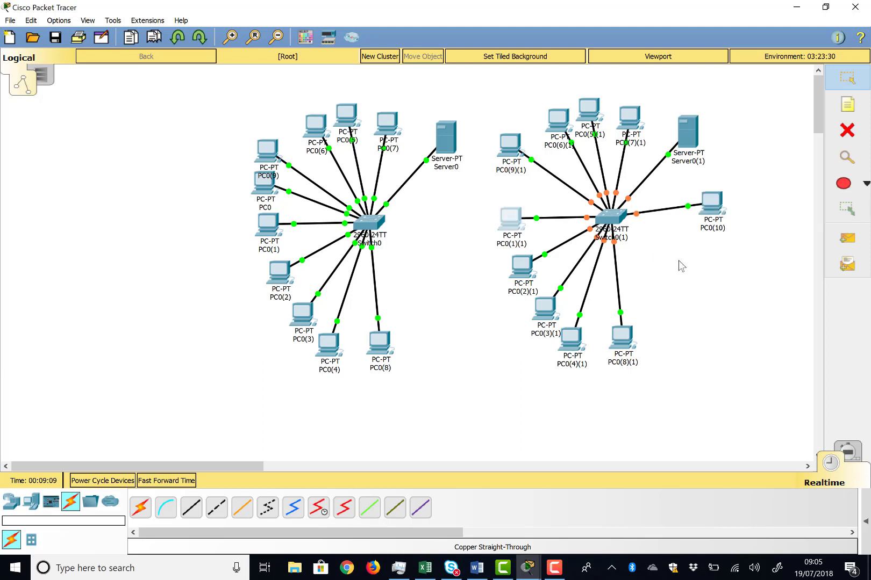
{"action": "left_click_drag", "start_coordinate": [682, 265], "coordinate": [709, 252]}
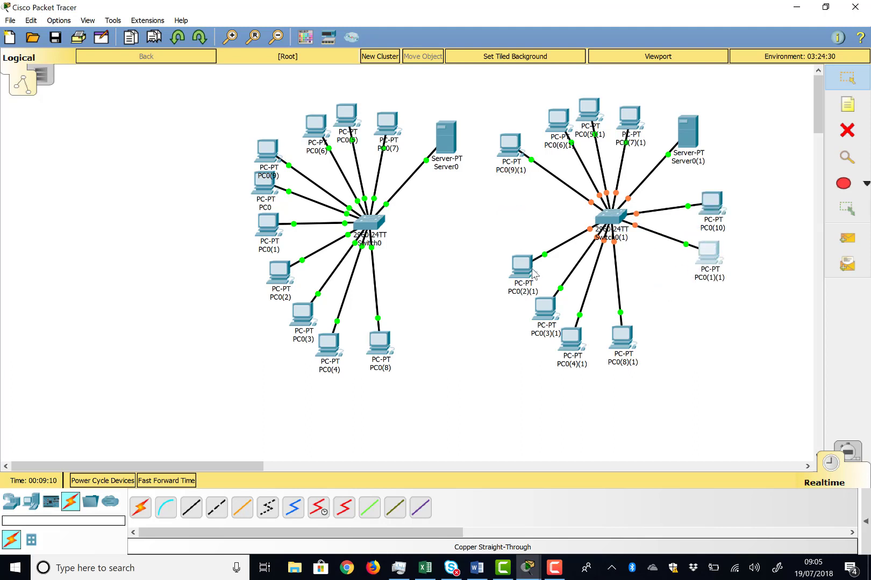
{"action": "left_click_drag", "start_coordinate": [534, 274], "coordinate": [699, 310]}
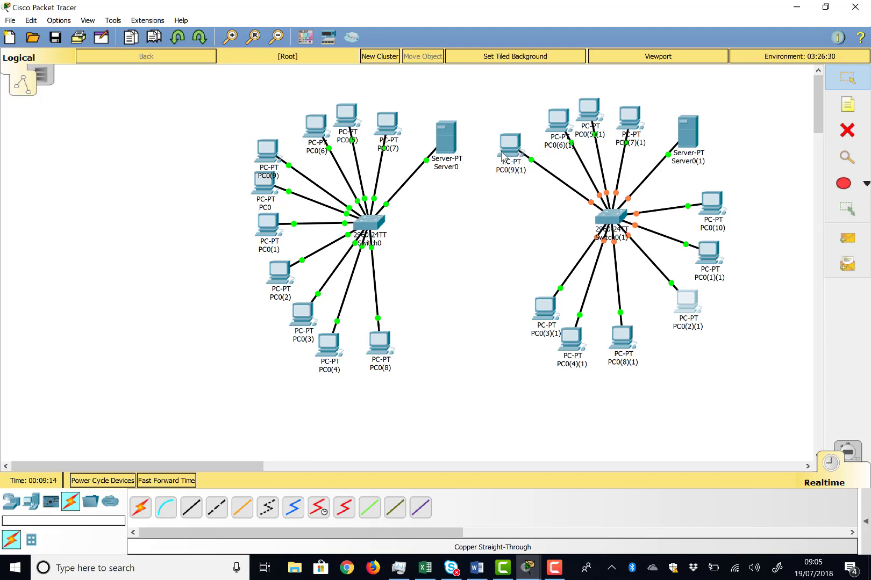
{"action": "left_click_drag", "start_coordinate": [507, 152], "coordinate": [655, 334]}
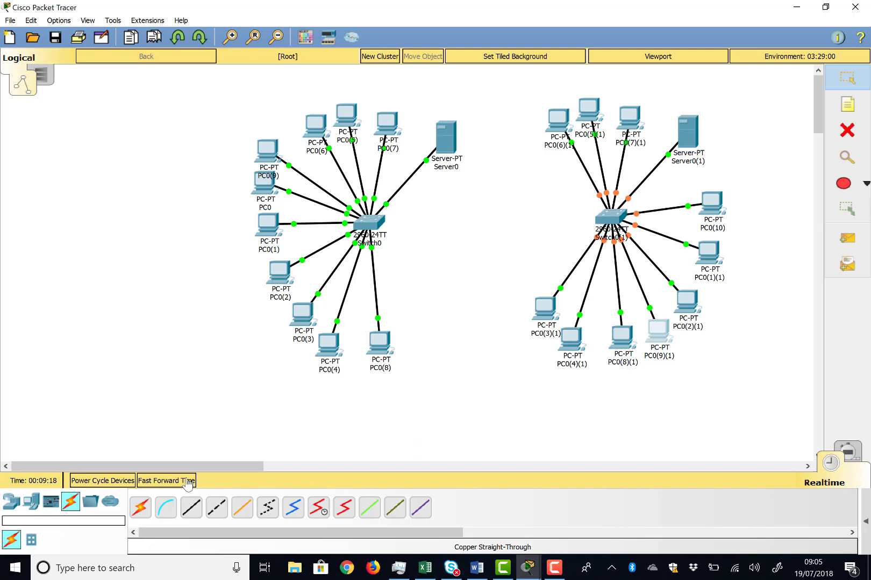
- Fast-forward the simulation until the copied network's links come up, and check PC0(7)(1)'s IP address
{"action": "left_click", "coordinate": [183, 482]}
{"action": "mouse_move", "coordinate": [629, 123]}
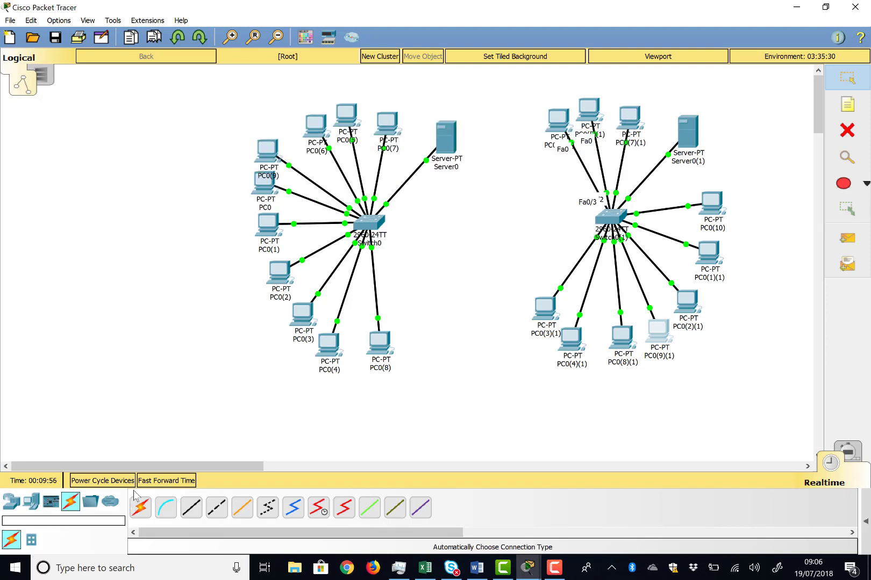
{"action": "left_click", "coordinate": [161, 483]}
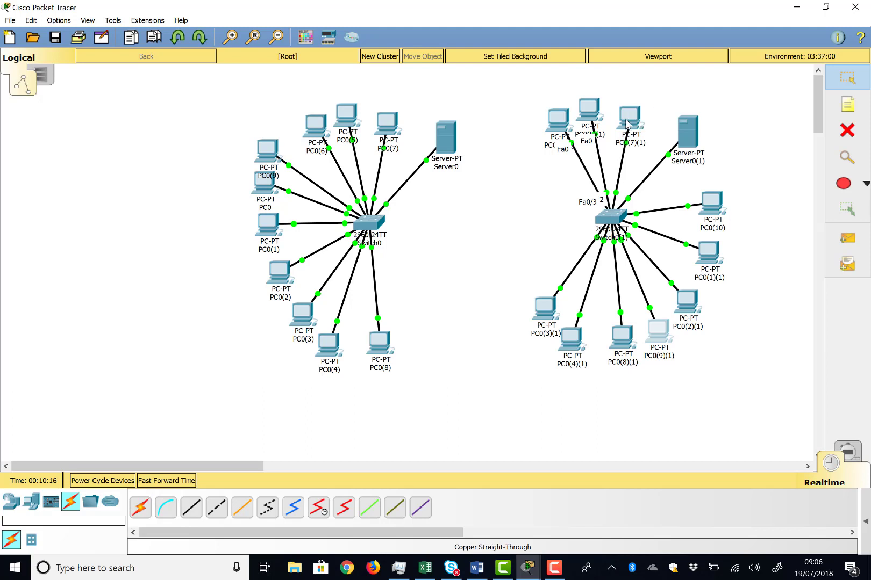
- Delete the copied network's server, Server0(1), and return to the selection tool
{"action": "mouse_move", "coordinate": [627, 122]}
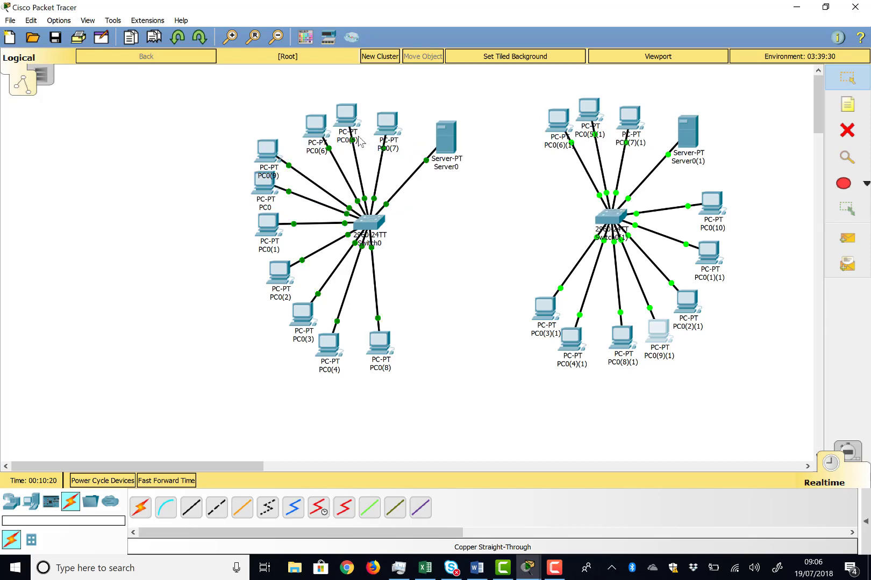
{"action": "mouse_move", "coordinate": [360, 141]}
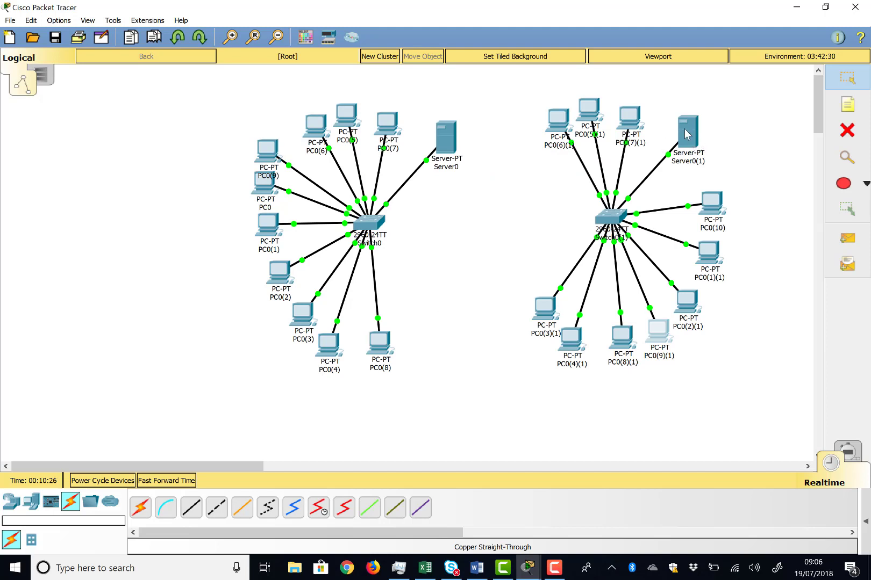
{"action": "mouse_move", "coordinate": [686, 135]}
{"action": "left_click", "coordinate": [839, 134]}
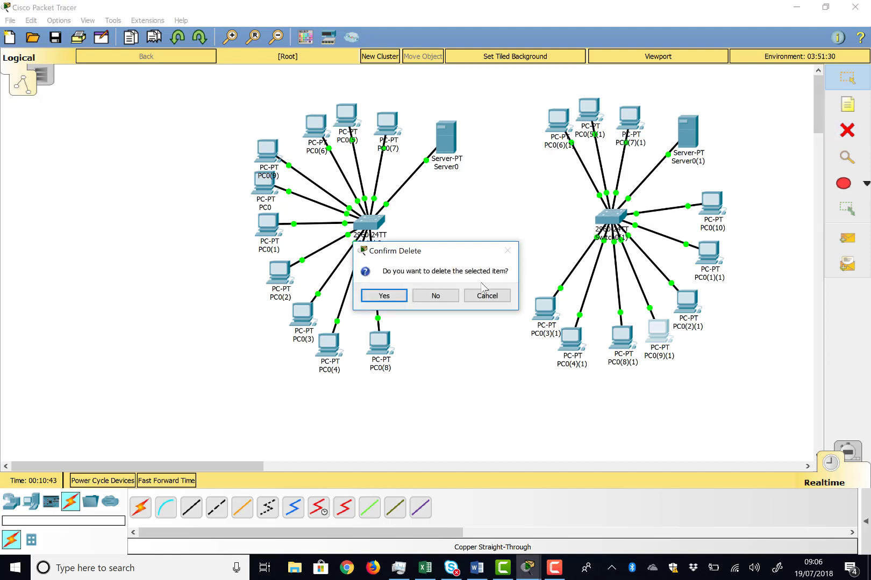
{"action": "left_click", "coordinate": [435, 296]}
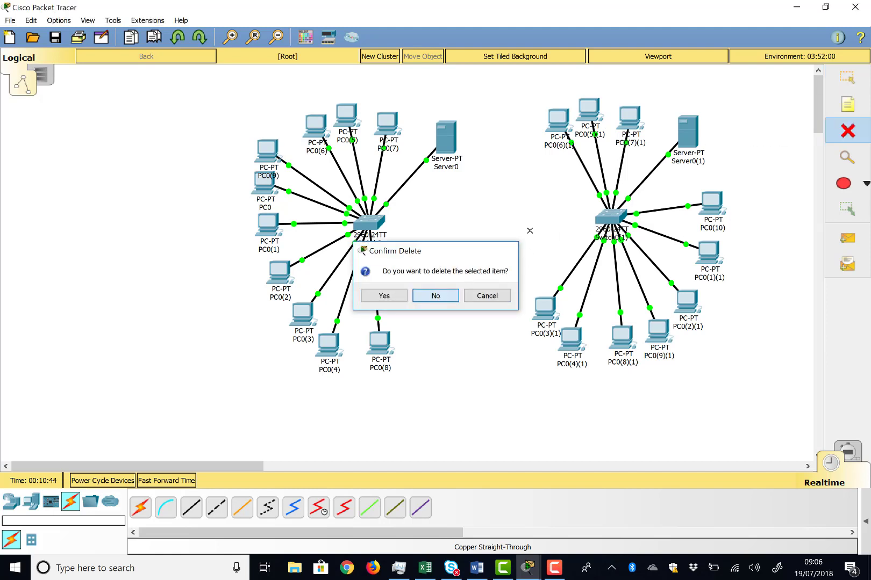
{"action": "left_click", "coordinate": [681, 137]}
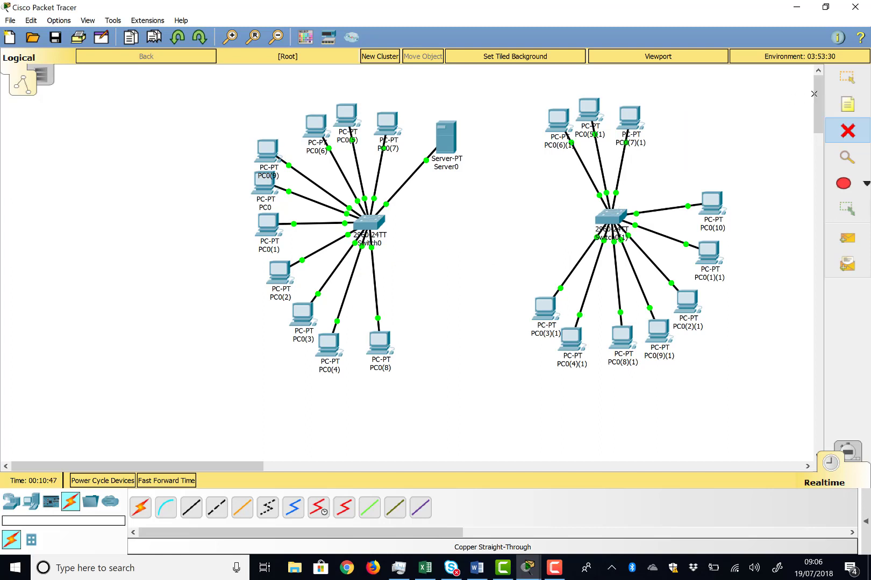
{"action": "left_click", "coordinate": [841, 84]}
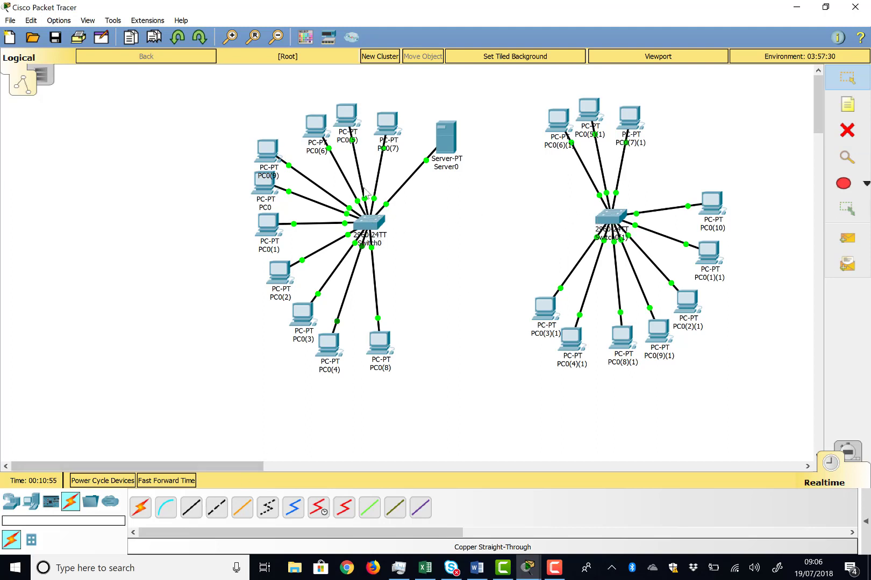
- Connect FastEthernet0/23 on Switch0 to FastEthernet0/23 on Switch0(1) with a copper cross-over cable
{"action": "left_click", "coordinate": [219, 510]}
{"action": "left_click", "coordinate": [377, 223]}
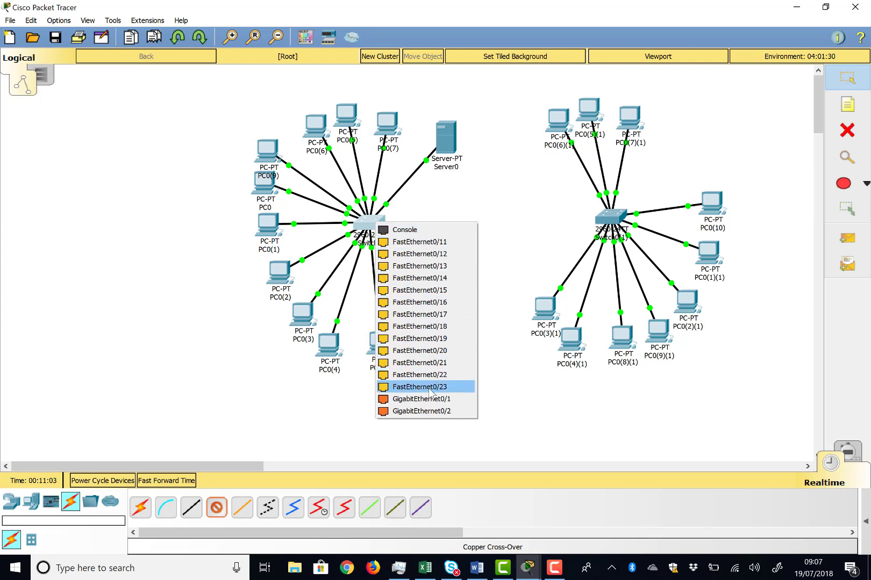
{"action": "left_click", "coordinate": [430, 388]}
{"action": "left_click", "coordinate": [609, 220]}
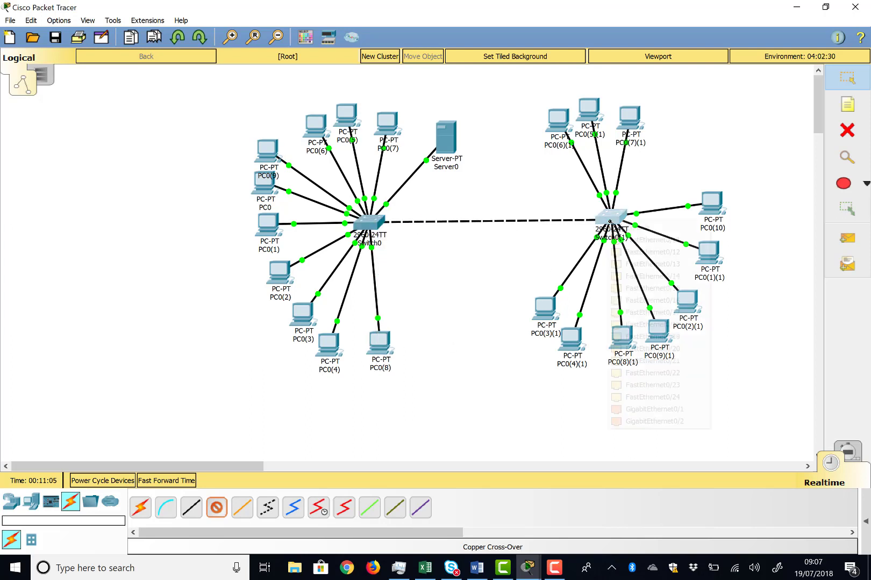
{"action": "left_click", "coordinate": [645, 385]}
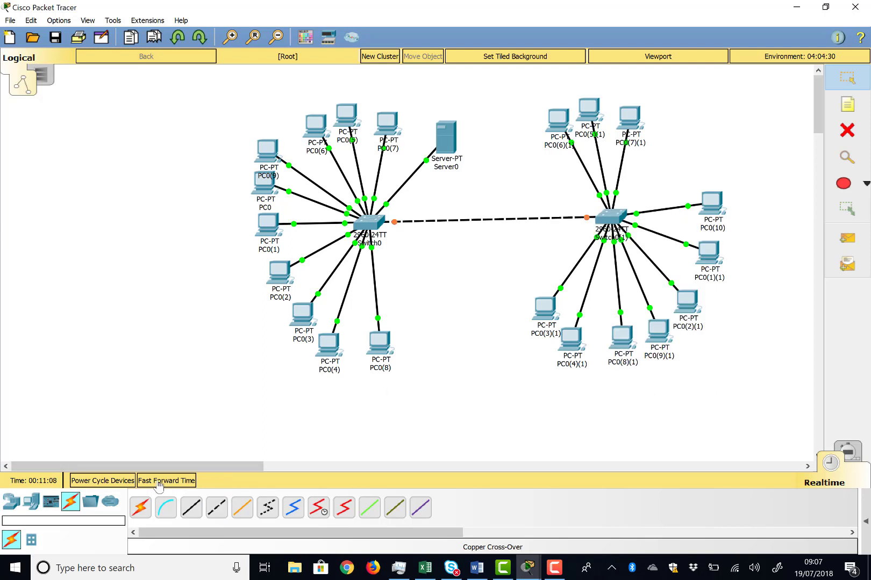
- Fast-forward the simulation until the link between the two switches comes up, and check PC0(6)(1)'s IP address
{"action": "mouse_move", "coordinate": [329, 371]}
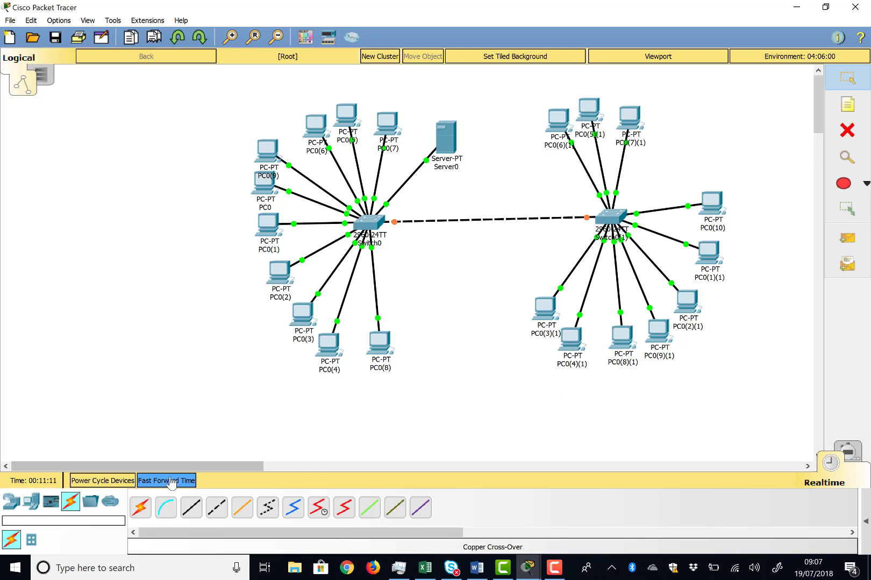
{"action": "left_click", "coordinate": [171, 481]}
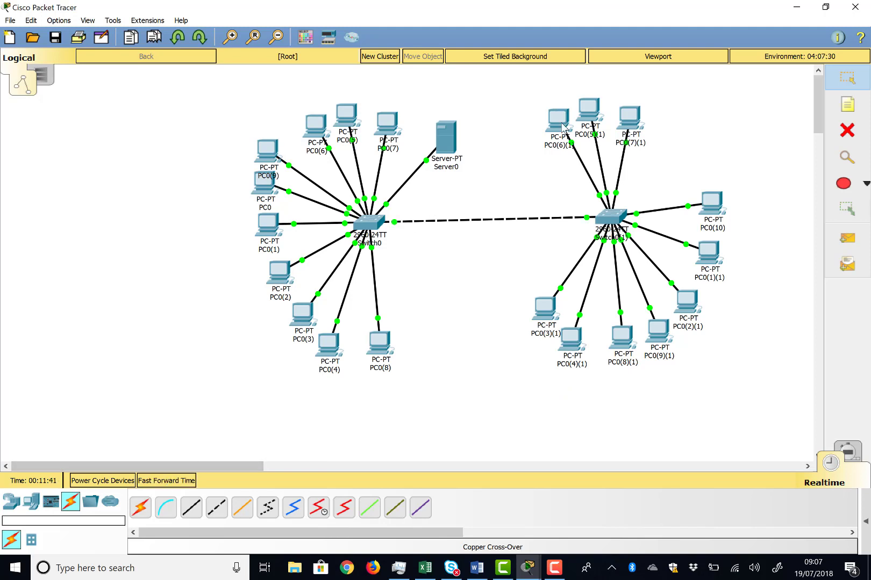
{"action": "mouse_move", "coordinate": [562, 128]}
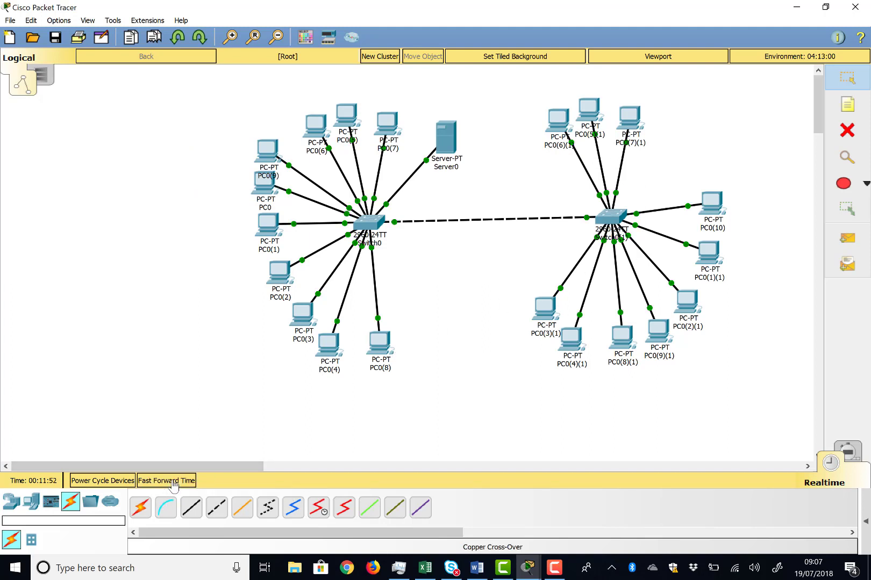
{"action": "left_click", "coordinate": [173, 482]}
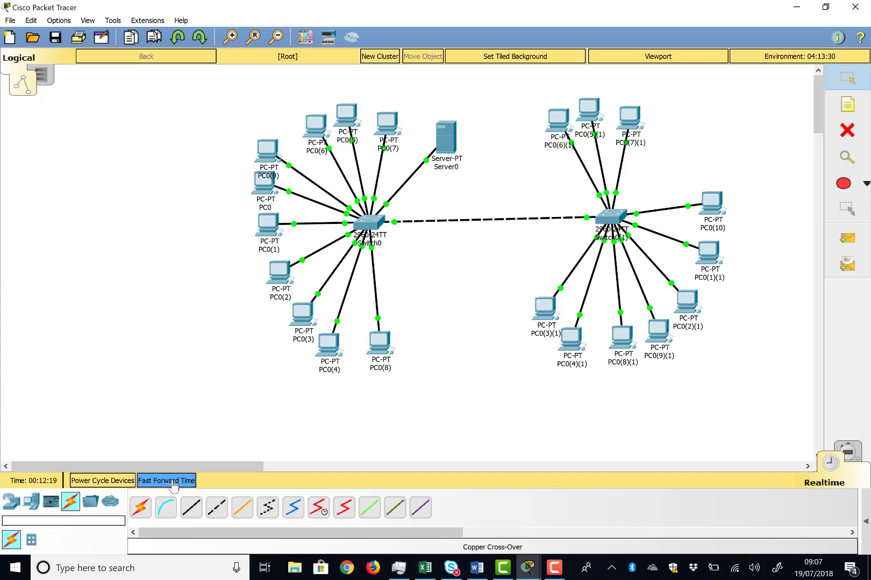
{"action": "left_click", "coordinate": [173, 482]}
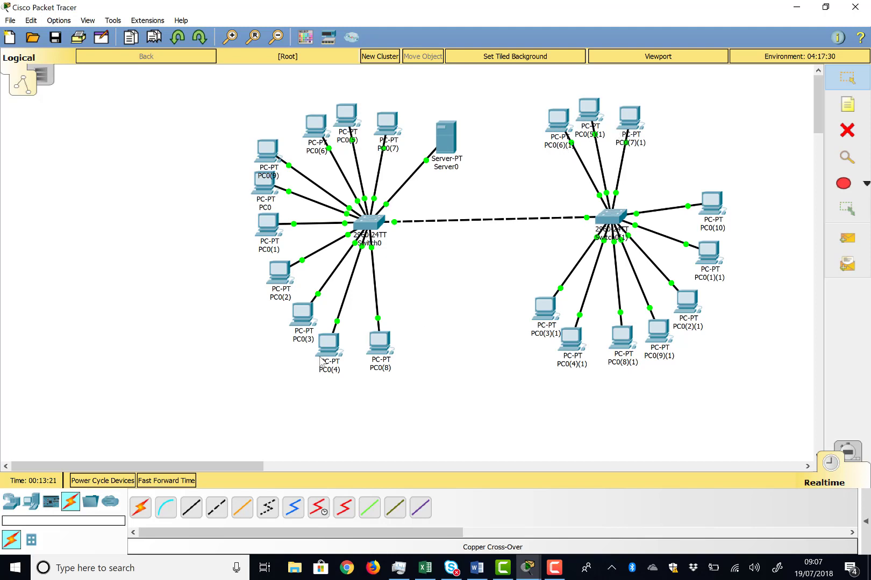
- Power cycle all devices, confirming the network reset, and fast-forward the simulation until the links come back up
{"action": "left_click", "coordinate": [119, 482]}
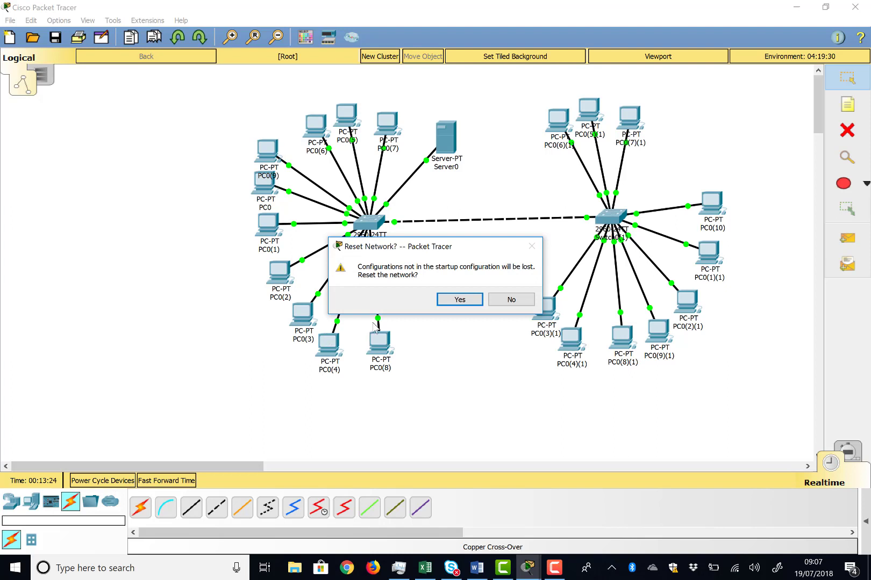
{"action": "left_click", "coordinate": [464, 301]}
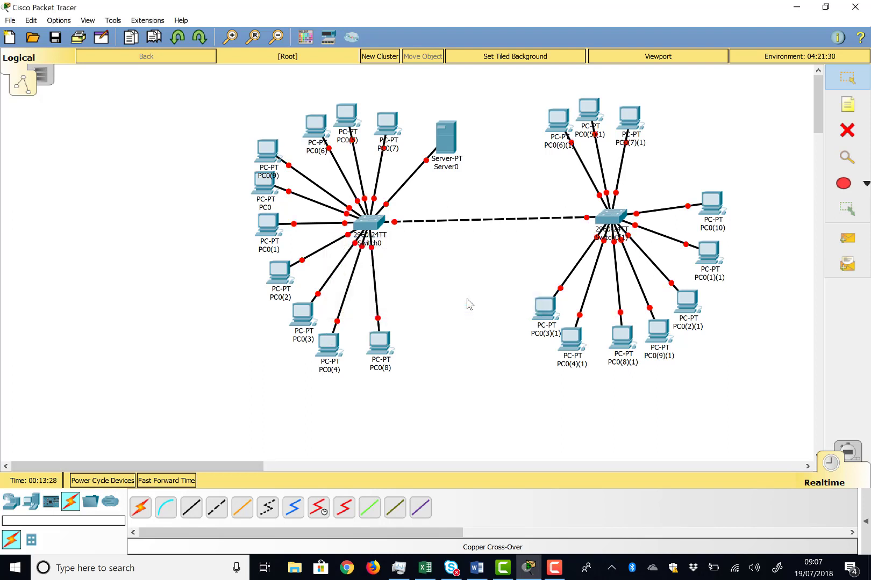
{"action": "left_click", "coordinate": [173, 482]}
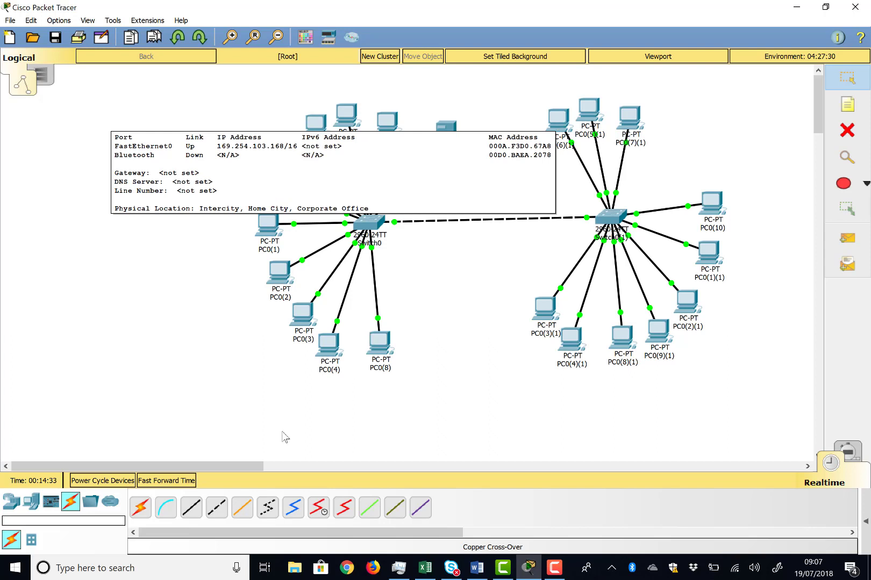
{"action": "left_click", "coordinate": [172, 481]}
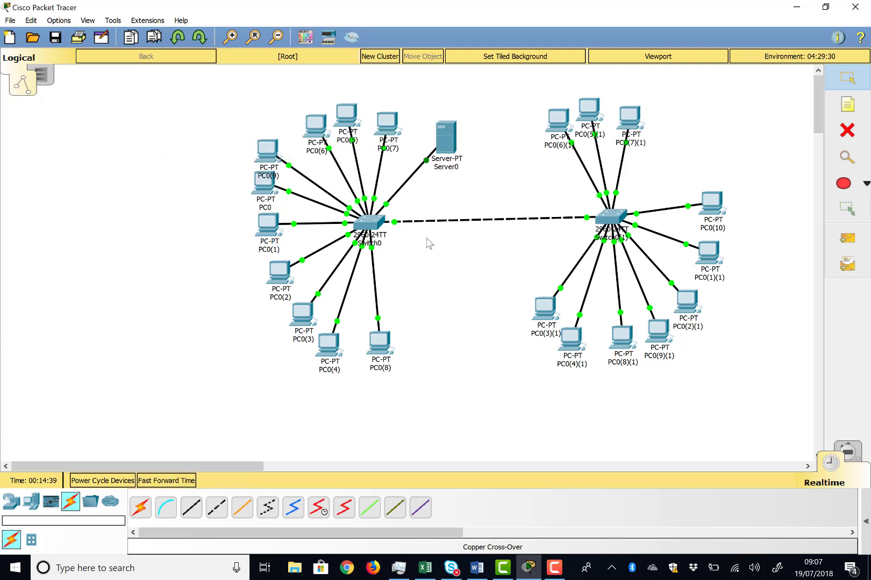
- Inspect the IP addresses of PC0(6)(1) and PC0(2) and the ports used by the link between the switches
{"action": "left_click", "coordinate": [564, 125]}
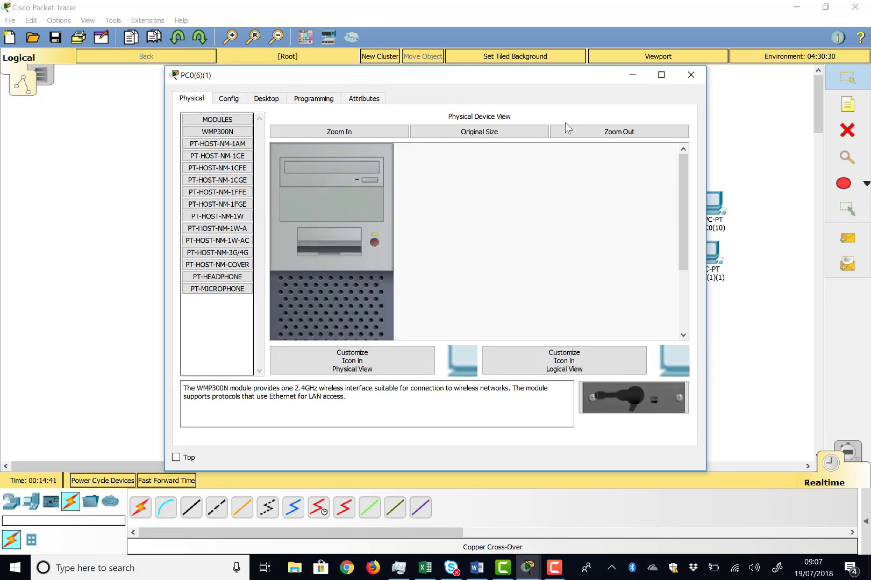
{"action": "left_click", "coordinate": [695, 76]}
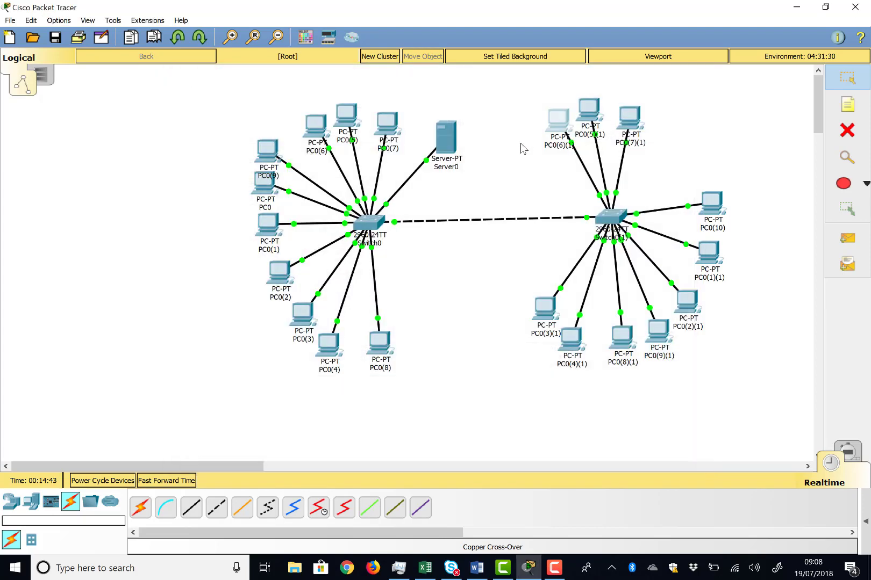
{"action": "mouse_move", "coordinate": [566, 120]}
{"action": "mouse_move", "coordinate": [279, 277]}
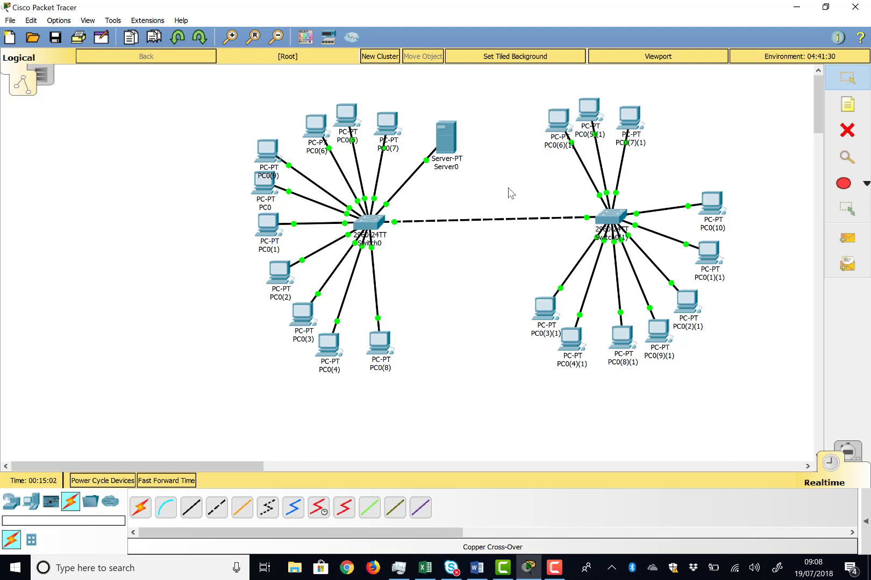
{"action": "mouse_move", "coordinate": [549, 218]}
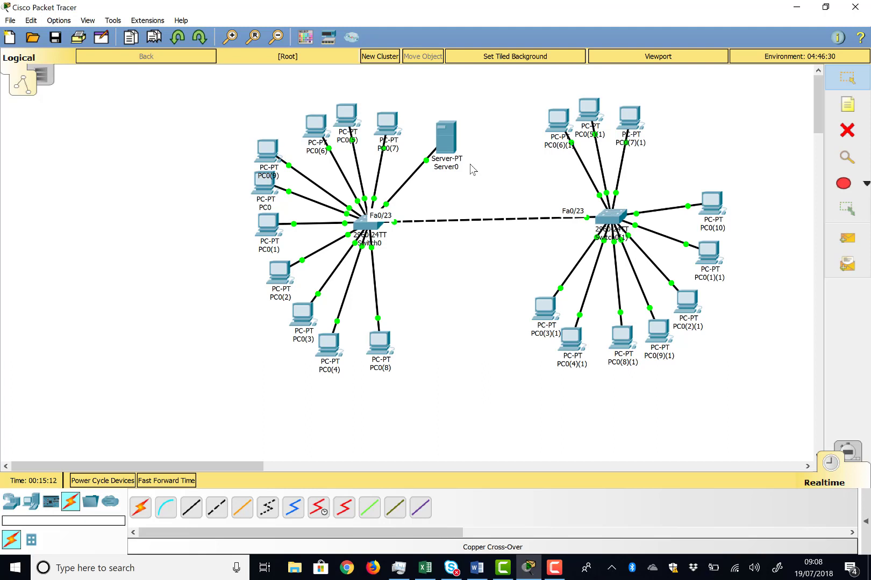
- Add a generic PC beside PC0(8) and cable its FastEthernet0 port to FastEthernet0/11 on Switch0 with copper straight-through
{"action": "left_click", "coordinate": [31, 503]}
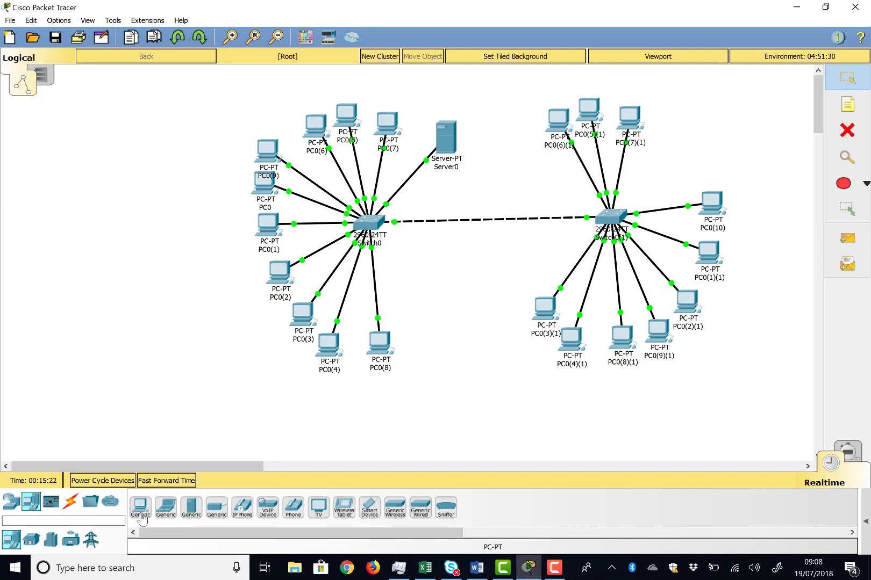
{"action": "left_click_drag", "start_coordinate": [140, 506], "coordinate": [436, 335]}
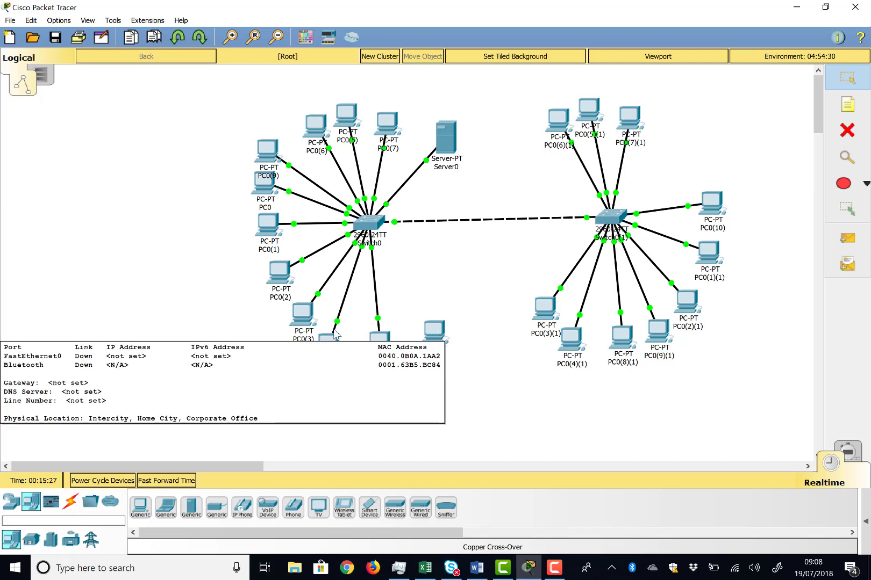
{"action": "left_click", "coordinate": [70, 501]}
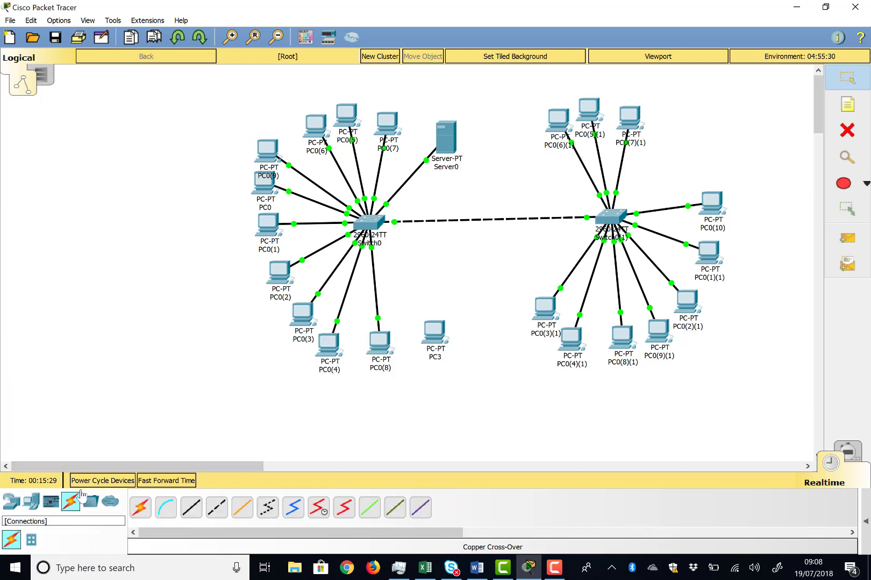
{"action": "left_click", "coordinate": [192, 511]}
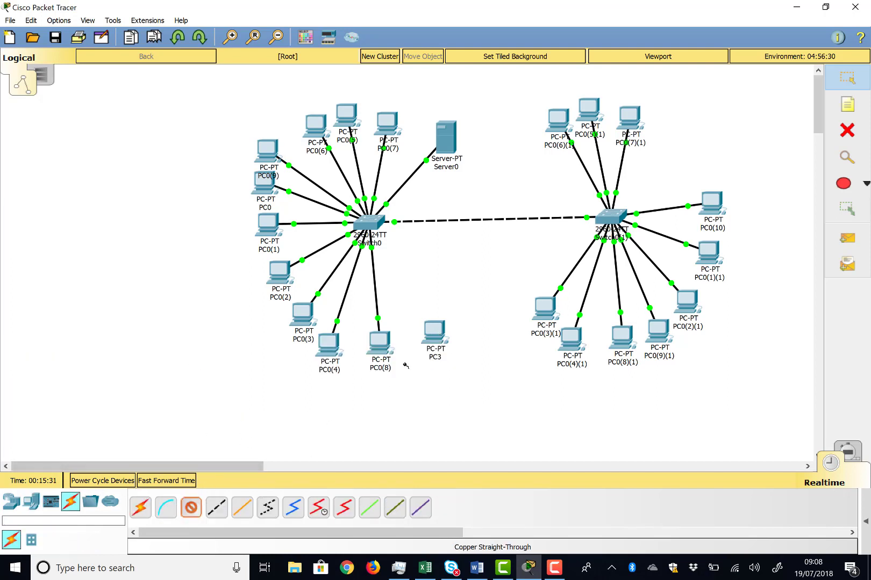
{"action": "left_click", "coordinate": [430, 329]}
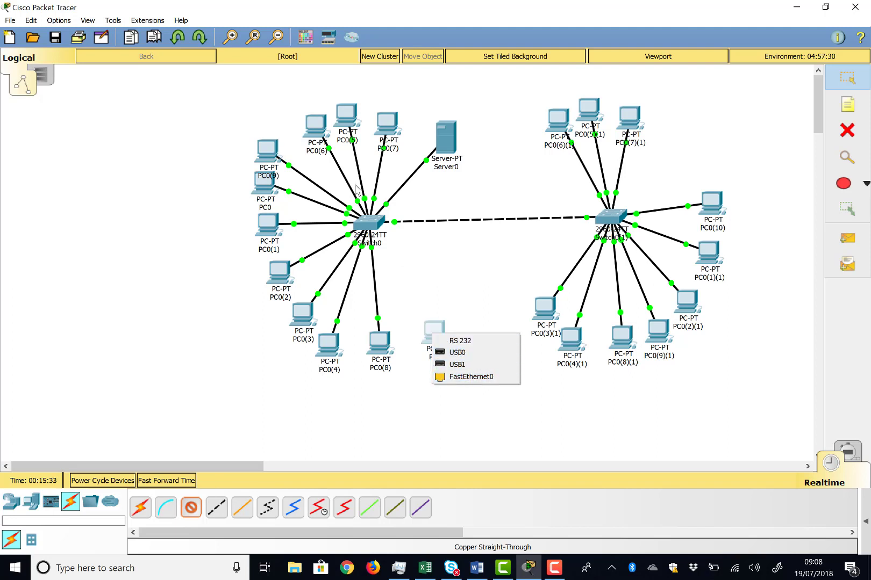
{"action": "left_click", "coordinate": [461, 376]}
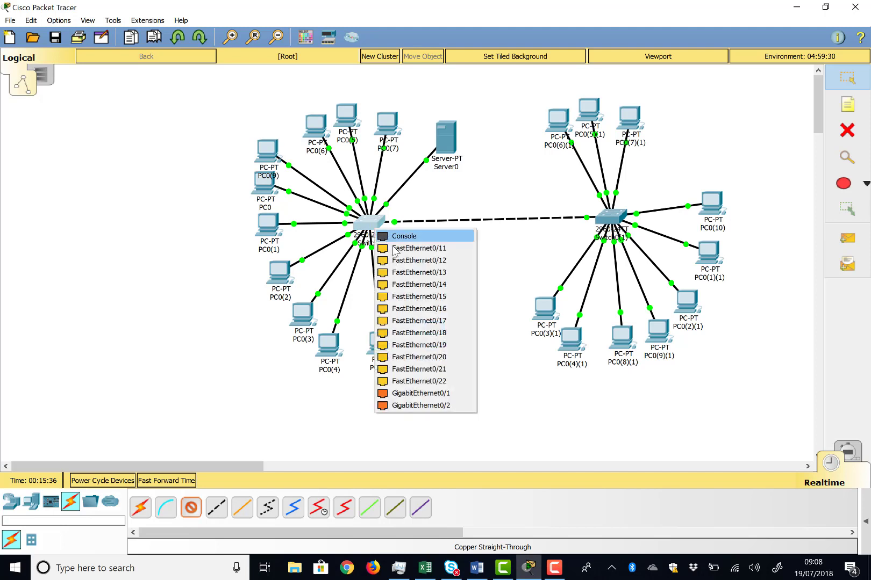
{"action": "left_click", "coordinate": [374, 225]}
{"action": "left_click", "coordinate": [408, 248]}
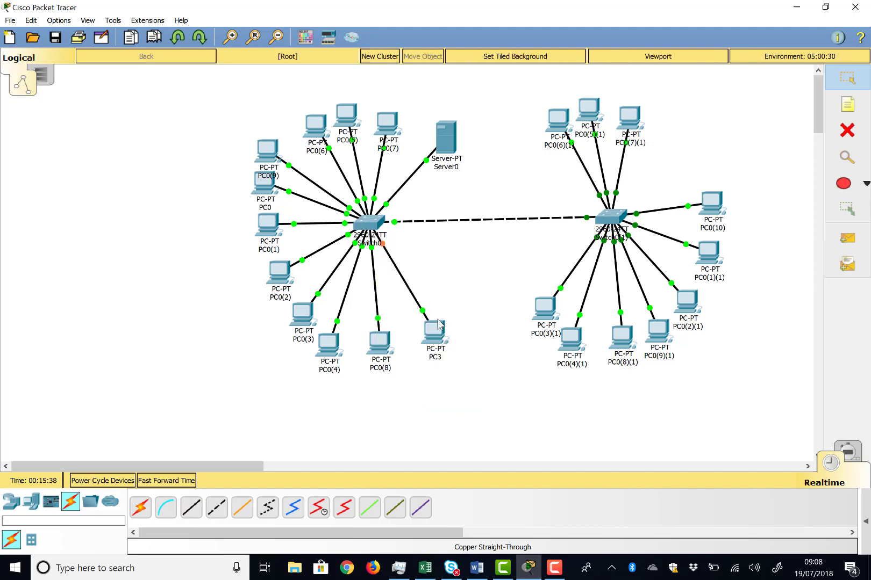
- Fast-forward the simulation to bring up PC3's link, and check the address and device window of PC3
{"action": "left_click", "coordinate": [183, 481]}
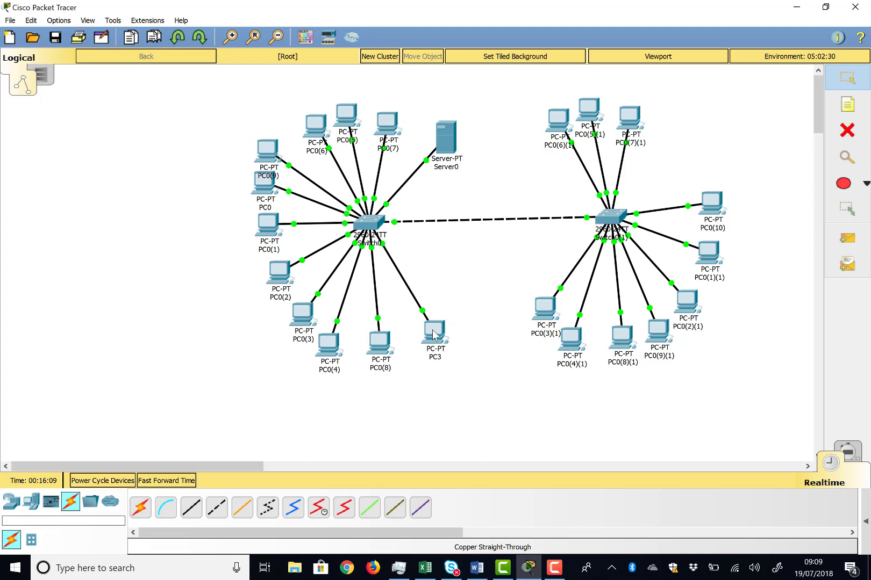
{"action": "mouse_move", "coordinate": [433, 335]}
{"action": "left_click", "coordinate": [439, 336]}
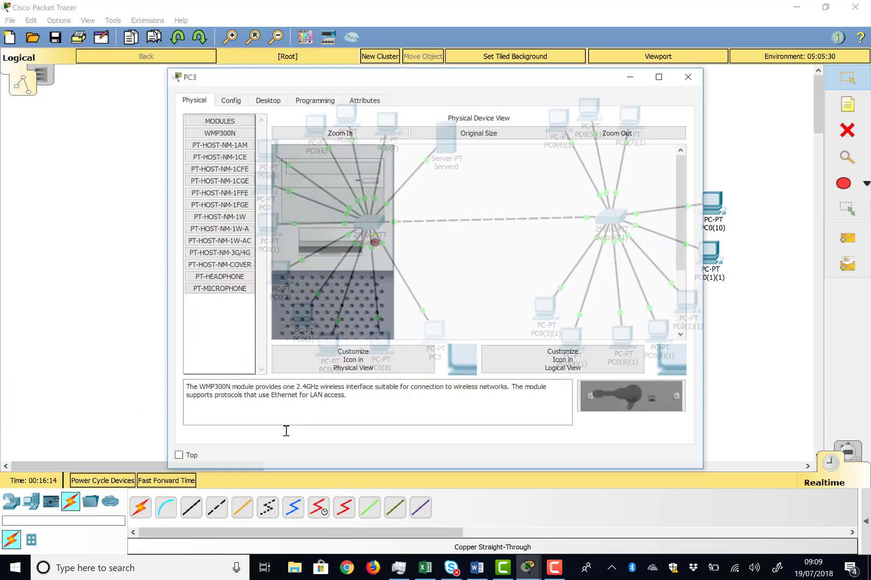
{"action": "left_click", "coordinate": [690, 75]}
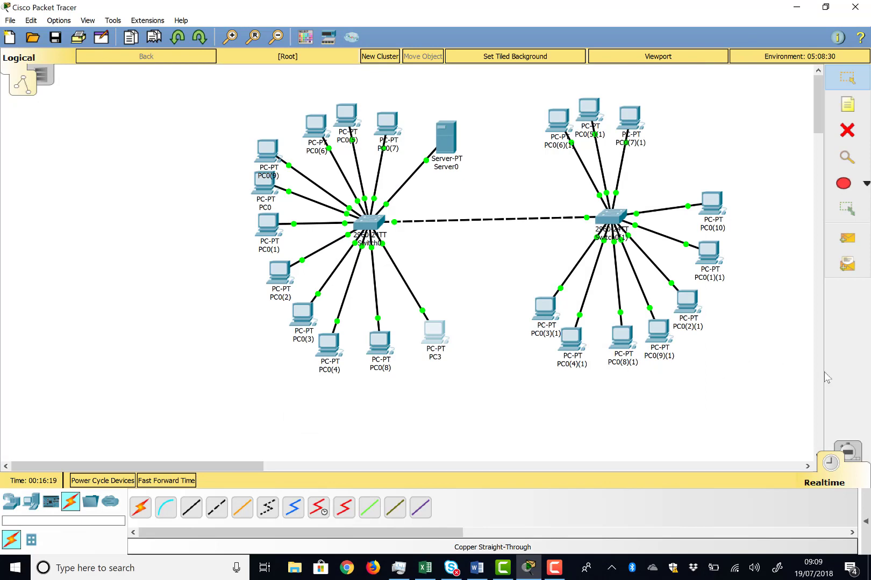
- Switch to simulation mode and filter the event list so that only DHCP events are visible
{"action": "left_click", "coordinate": [845, 450]}
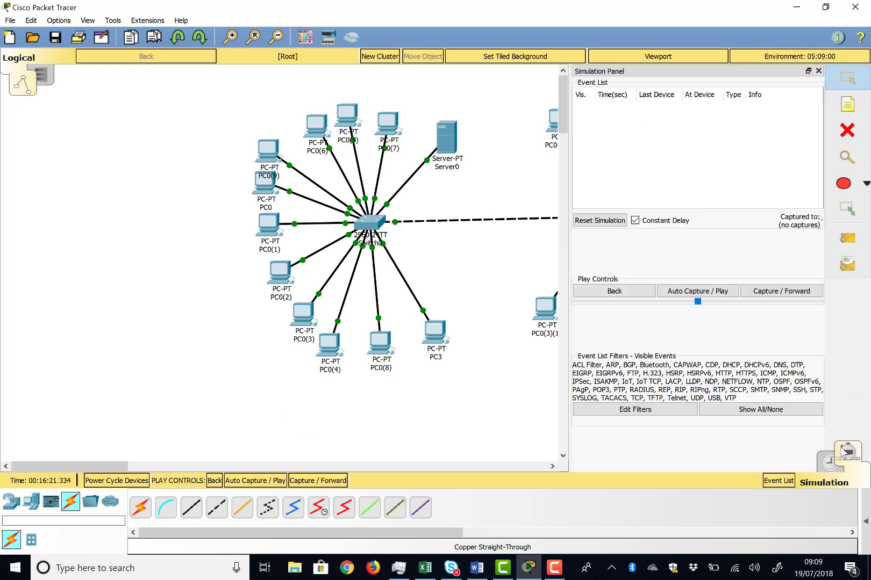
{"action": "left_click", "coordinate": [737, 410]}
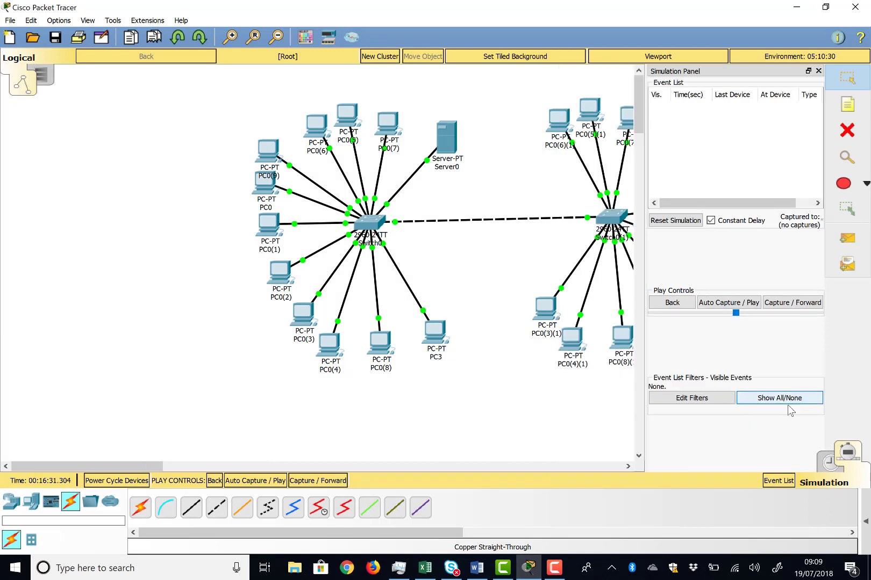
{"action": "left_click", "coordinate": [691, 401]}
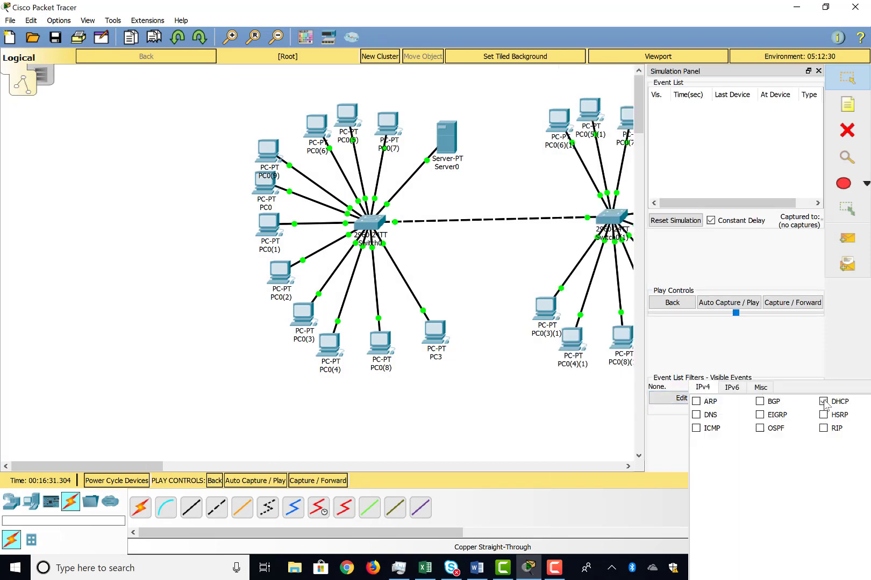
{"action": "left_click", "coordinate": [602, 408]}
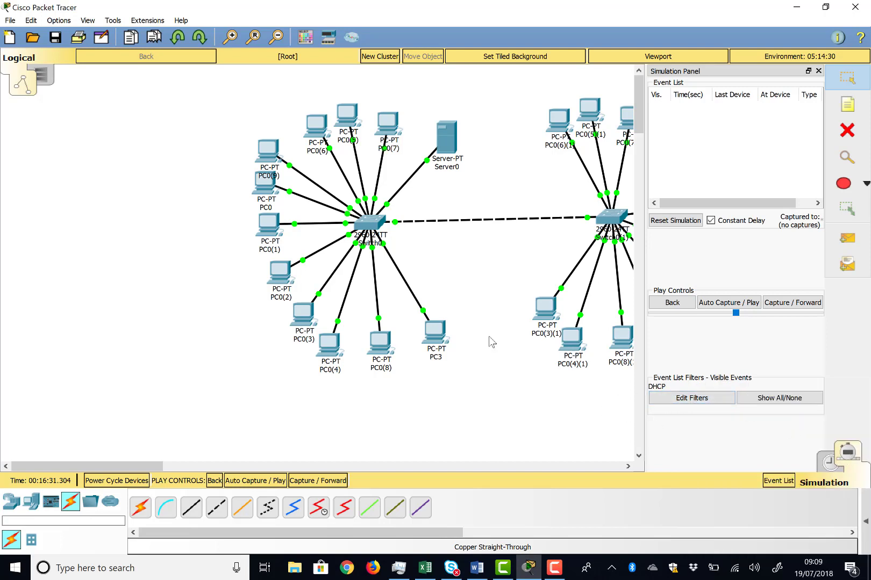
- Set the IPv4 configuration of PC3's FastEthernet0 interface to DHCP and close its device window
{"action": "left_click", "coordinate": [444, 337]}
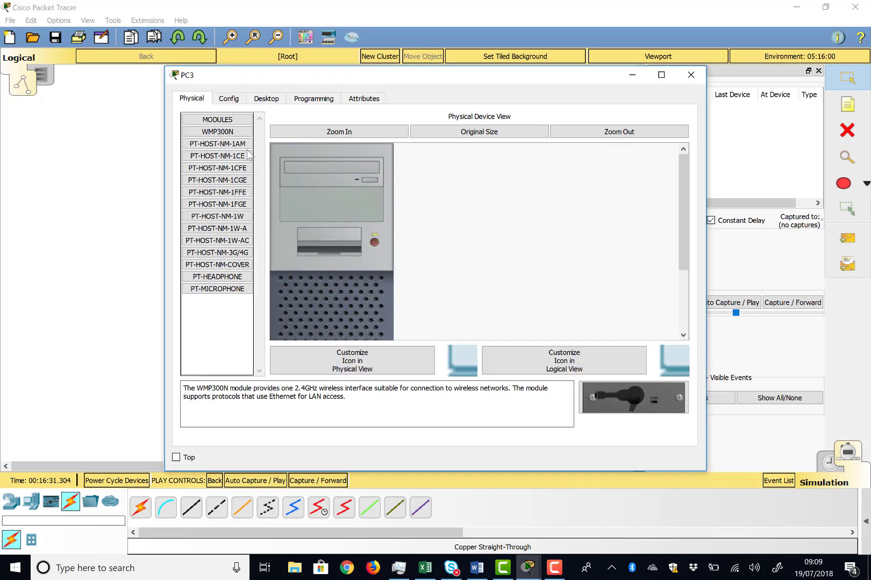
{"action": "left_click", "coordinate": [229, 98]}
{"action": "left_click", "coordinate": [227, 171]}
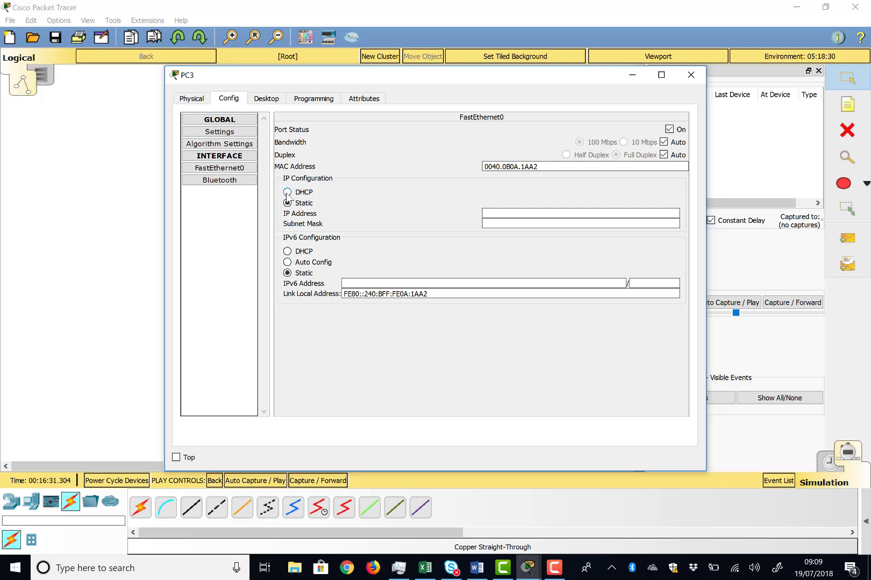
{"action": "left_click", "coordinate": [287, 193]}
{"action": "left_click", "coordinate": [134, 235]}
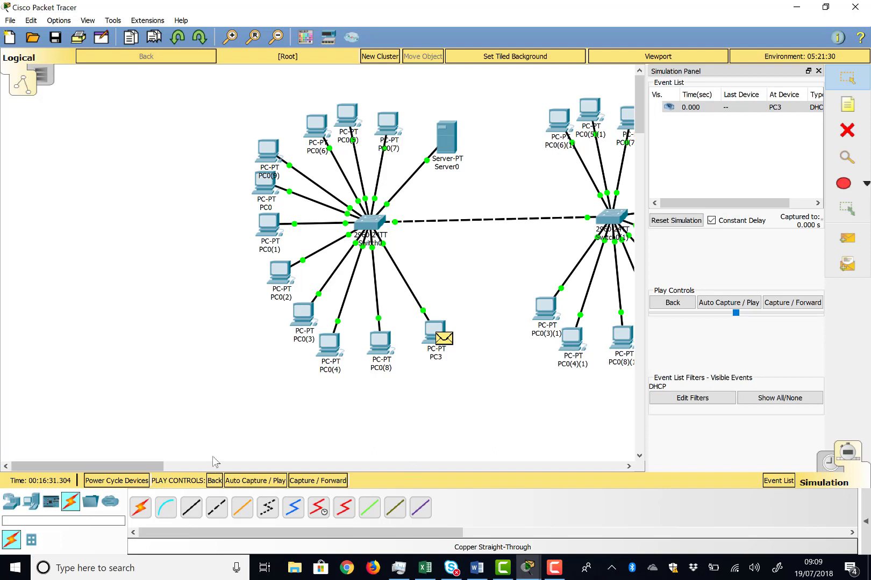
- Auto-capture PC3's DHCP exchange, pausing and resuming playback to follow the packets between Server0, both switches and the PCs
{"action": "left_click_drag", "start_coordinate": [154, 470], "coordinate": [205, 471]}
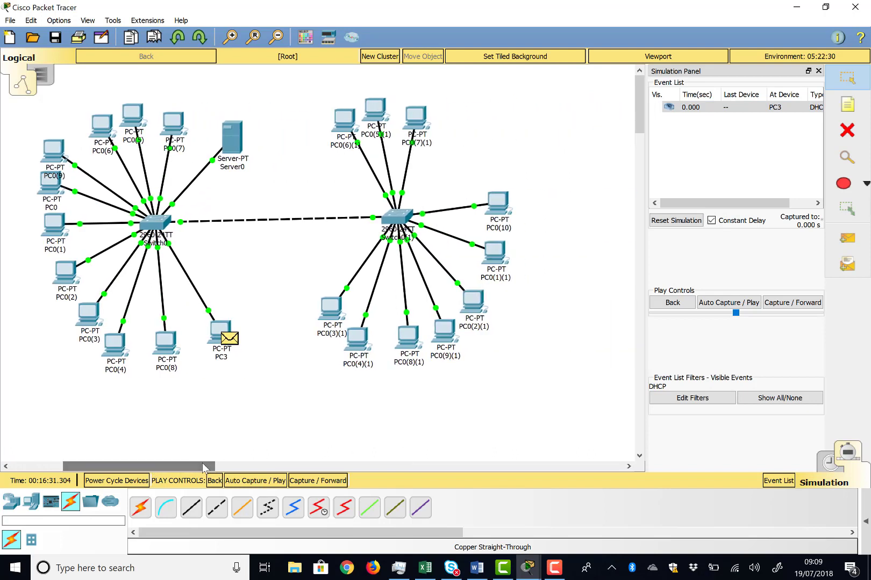
{"action": "left_click", "coordinate": [741, 304]}
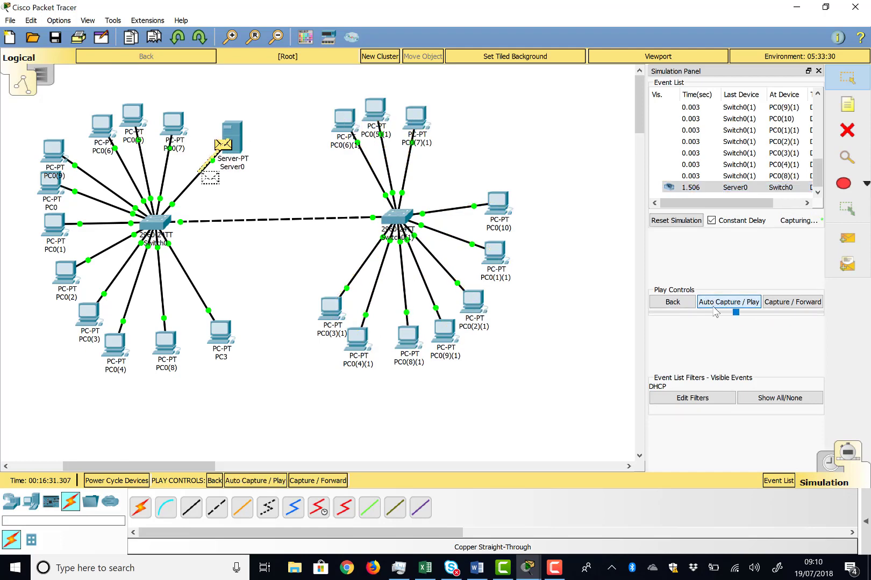
{"action": "left_click", "coordinate": [713, 307]}
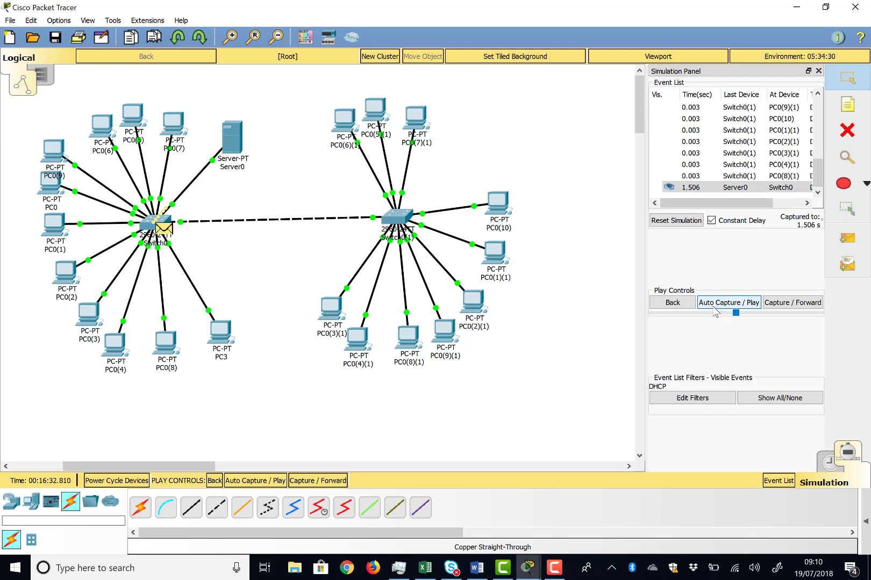
{"action": "left_click", "coordinate": [713, 305]}
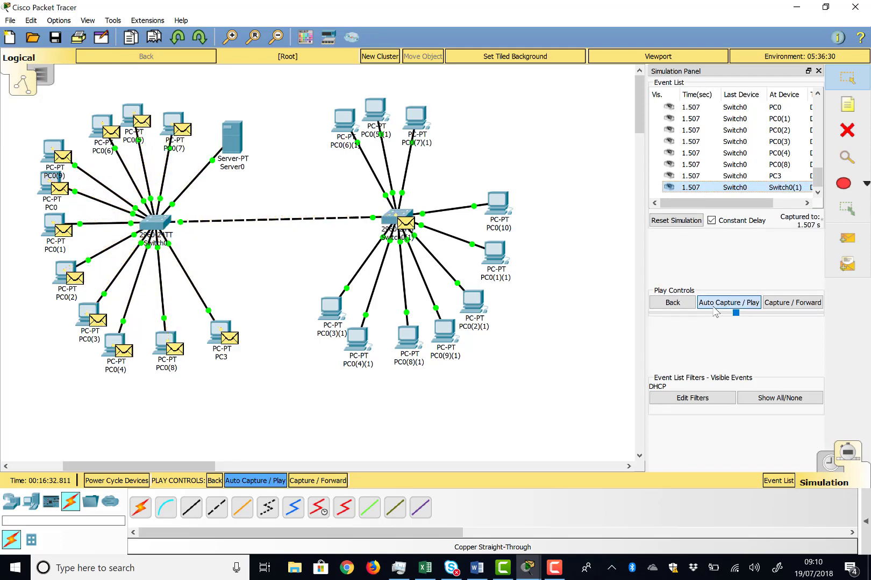
{"action": "left_click", "coordinate": [714, 306]}
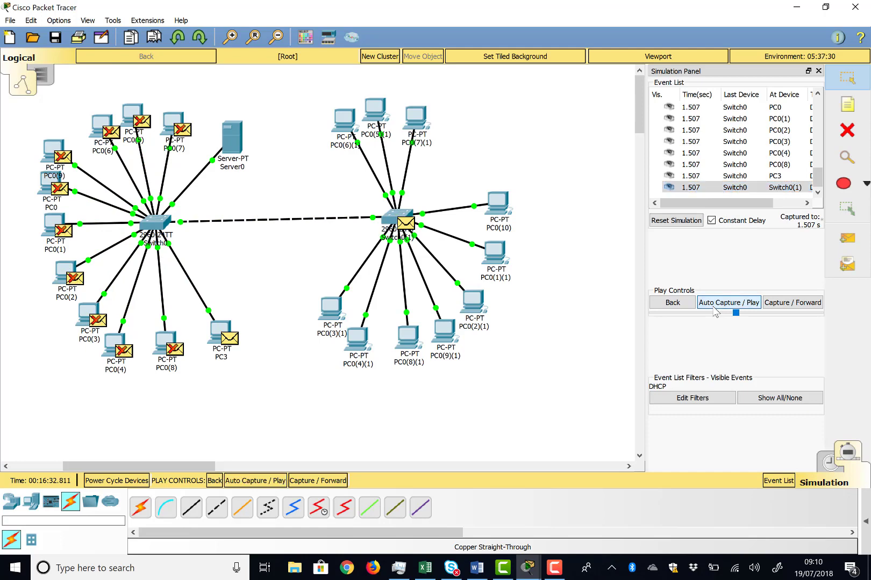
{"action": "left_click", "coordinate": [714, 306]}
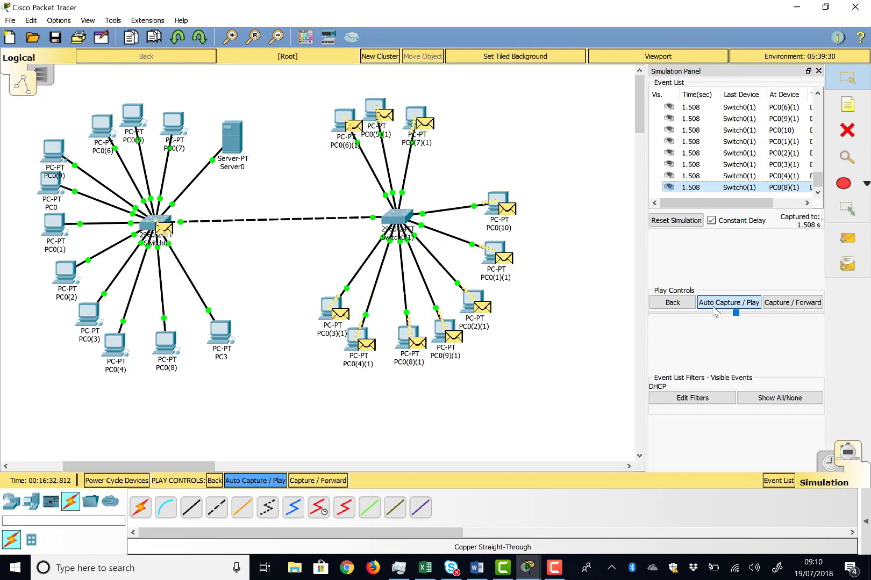
{"action": "left_click", "coordinate": [714, 307]}
{"action": "left_click", "coordinate": [714, 307]}
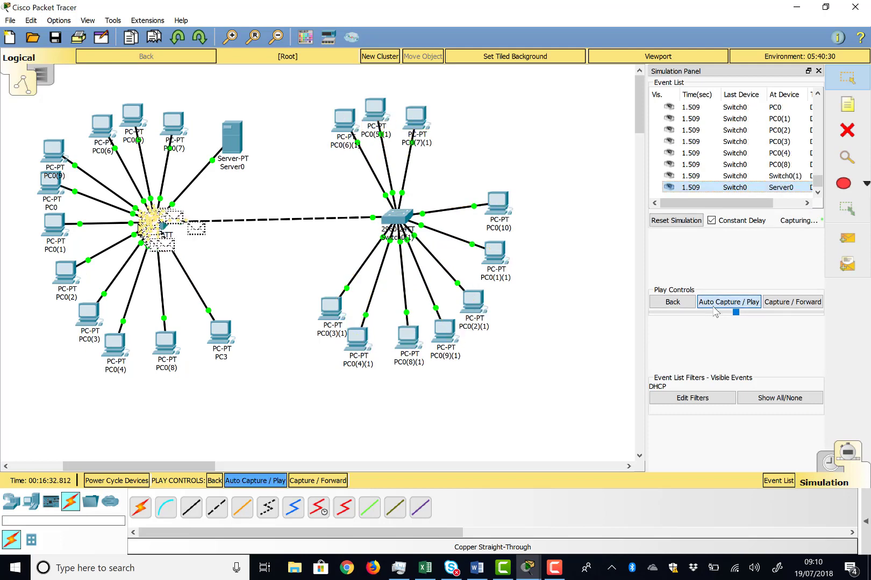
{"action": "left_click", "coordinate": [715, 308]}
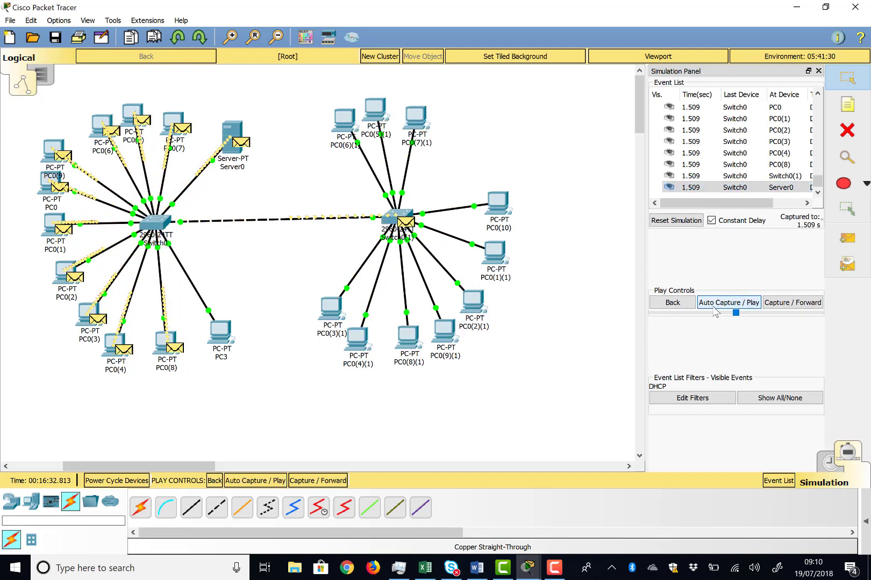
{"action": "left_click", "coordinate": [714, 308]}
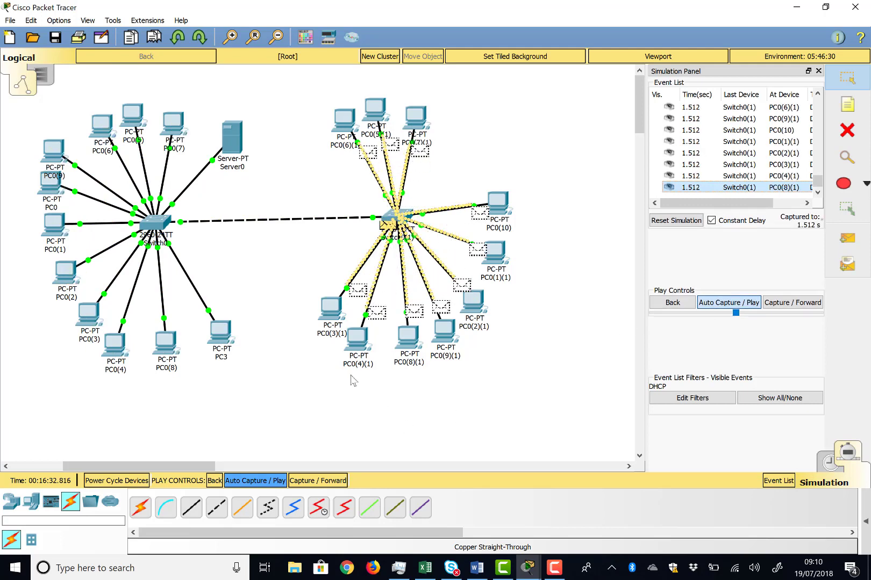
- Pause and resume the capture once more, and check PC3's address details in the workspace
{"action": "left_click", "coordinate": [742, 311]}
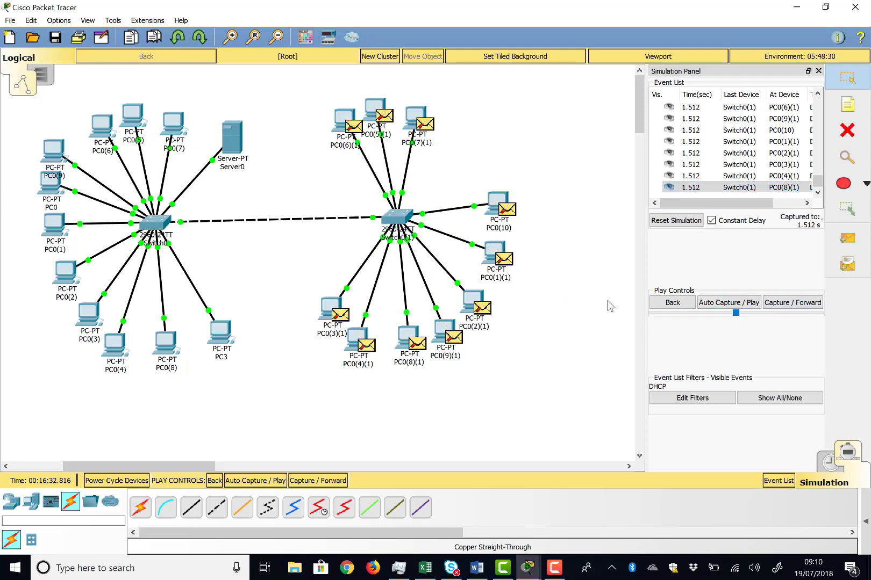
{"action": "left_click", "coordinate": [723, 302]}
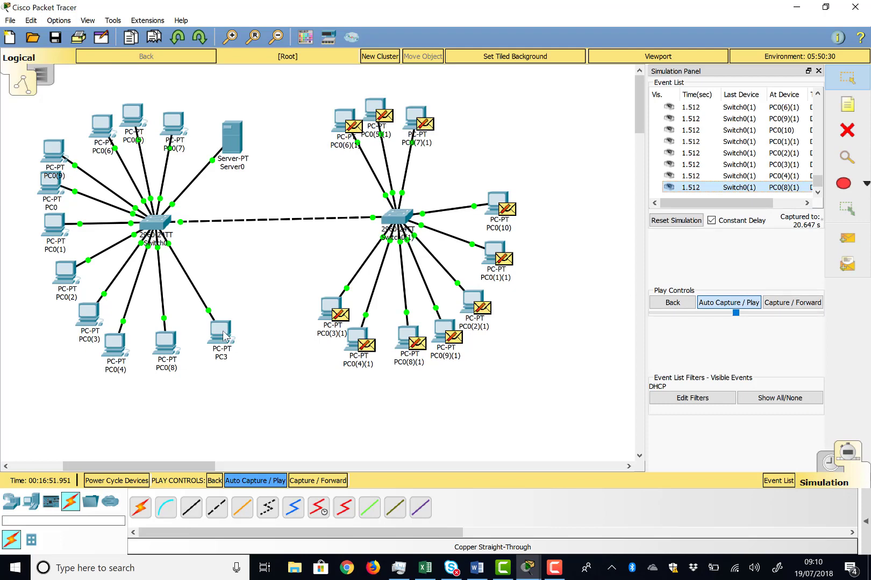
{"action": "mouse_move", "coordinate": [225, 336]}
{"action": "left_click", "coordinate": [558, 570]}
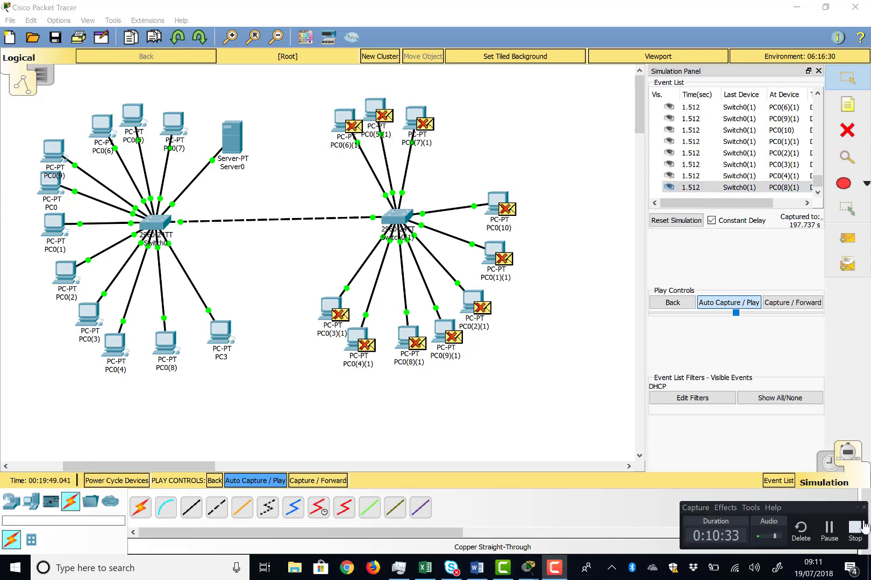